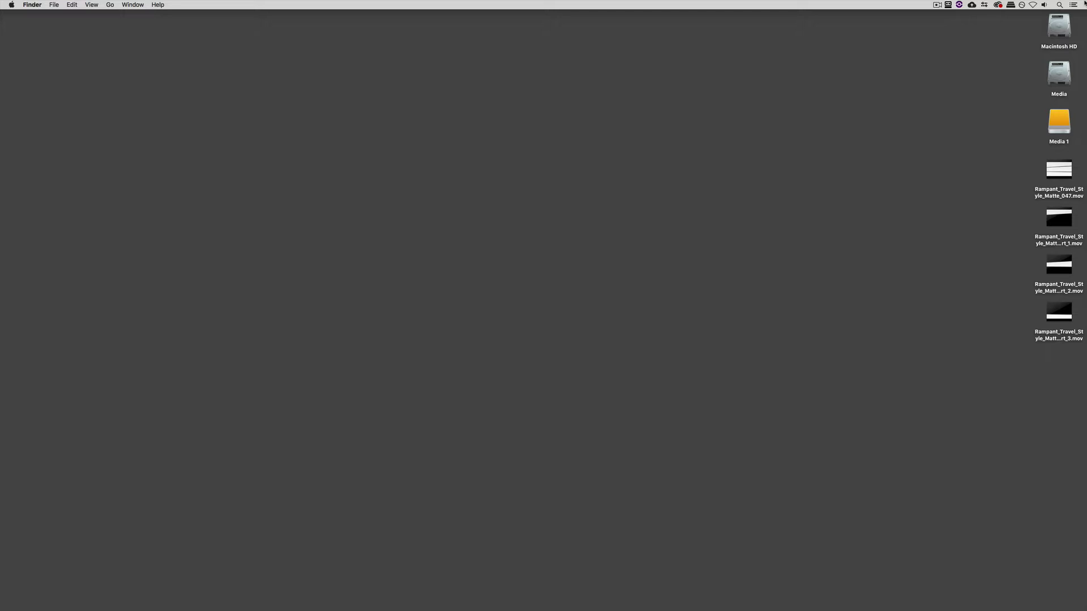
Step: Switch away from the Travel Style Mattes product page ($49 4K download) to another application
key(super+Tab)
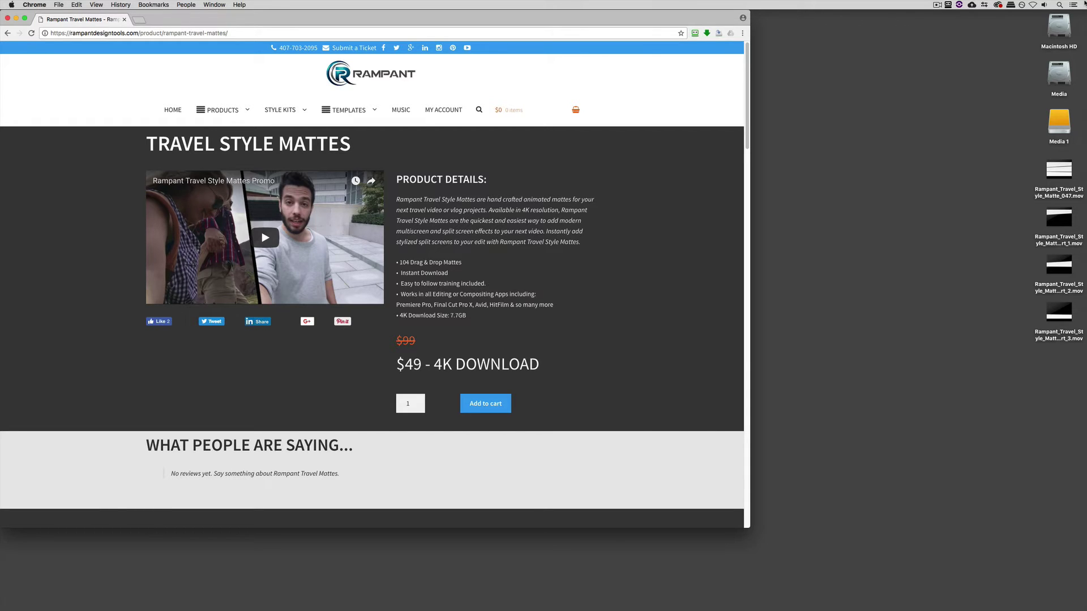
Step: Hide Chrome and close the Quick Look preview of Rampant_Travel_Style_Matte_047.mov
key(super+h)
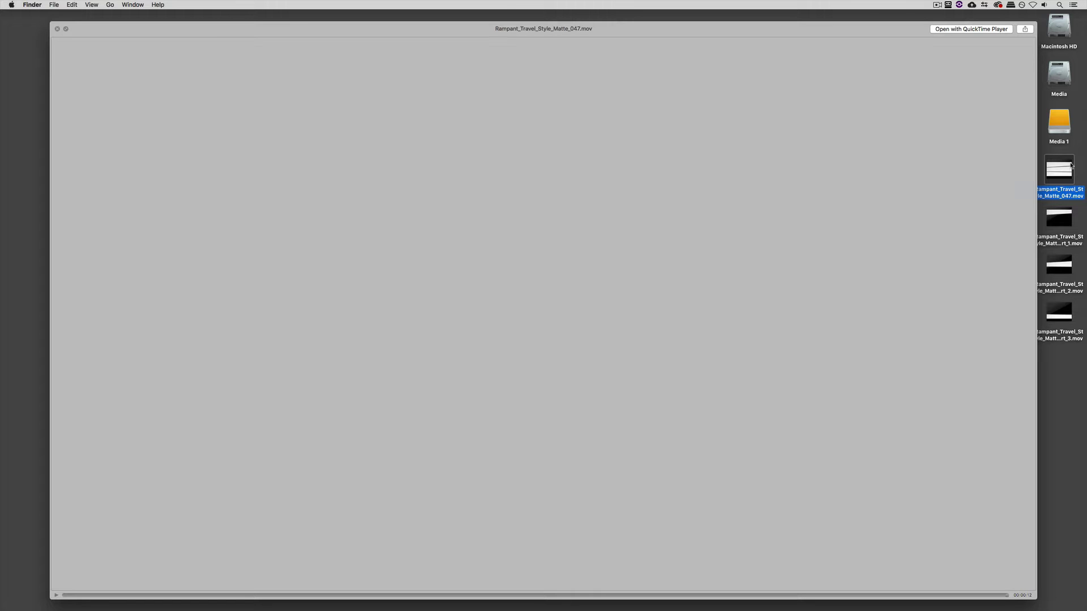
key(space)
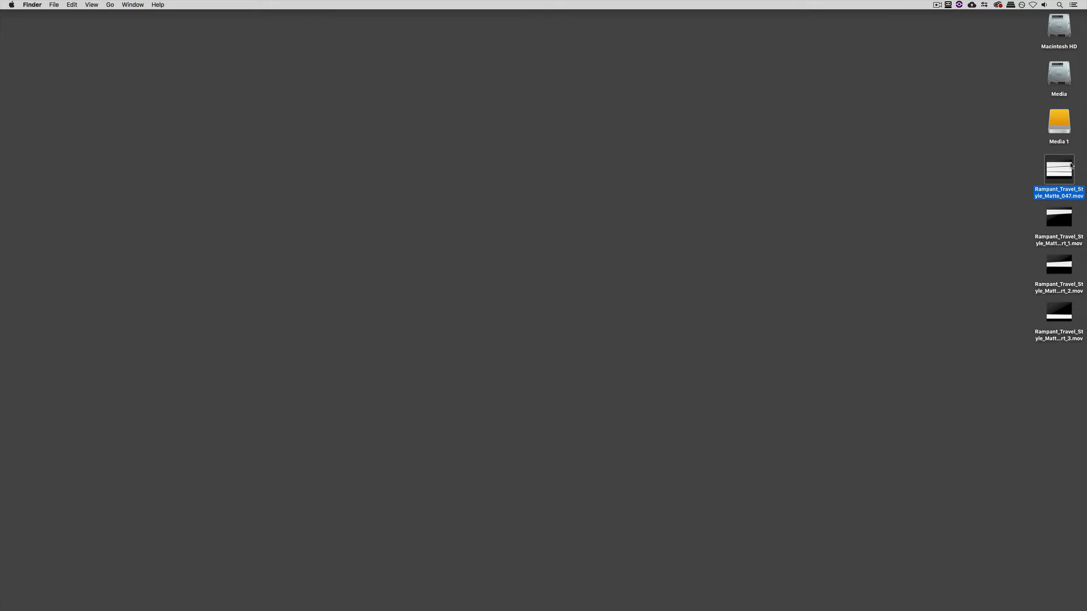
Step: Switch to DaVinci Resolve and preview the cloud clip 006-C015 and valley clip 003-C021
key(cmd+Tab)
key(super+Tab)
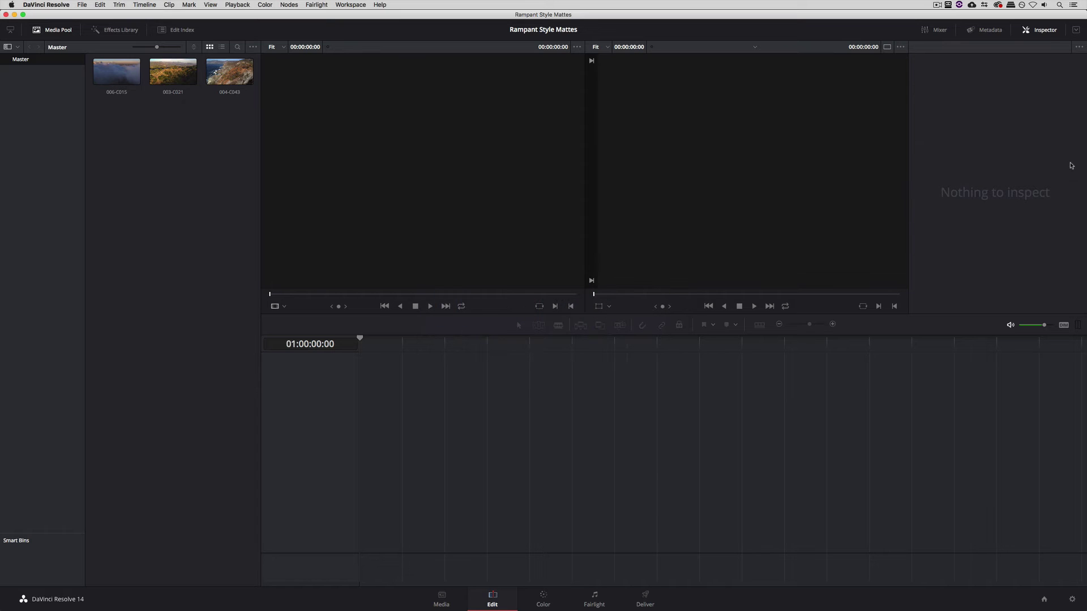
click(116, 71)
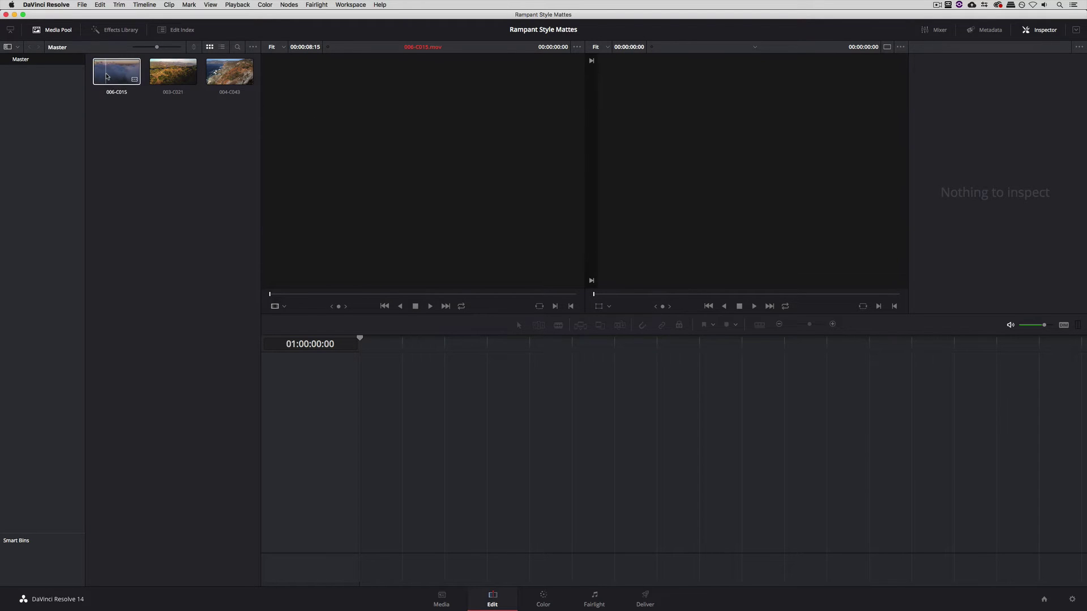
key(Right)
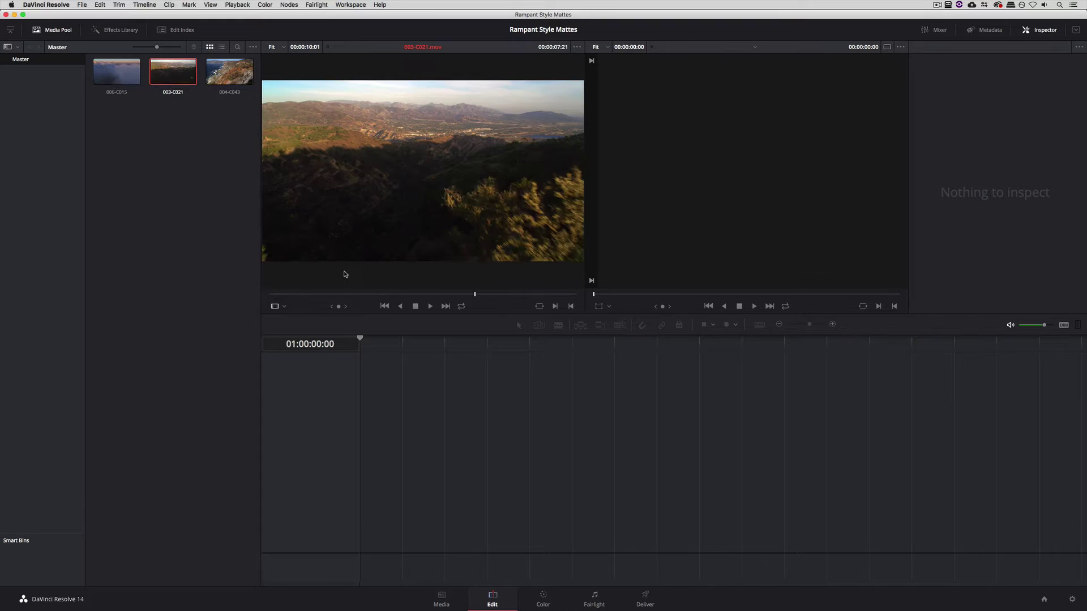
mouse_move(336, 293)
mouse_down()
mouse_move(302, 295)
mouse_move(493, 293)
mouse_move(283, 289)
mouse_move(354, 293)
mouse_up()
click(190, 166)
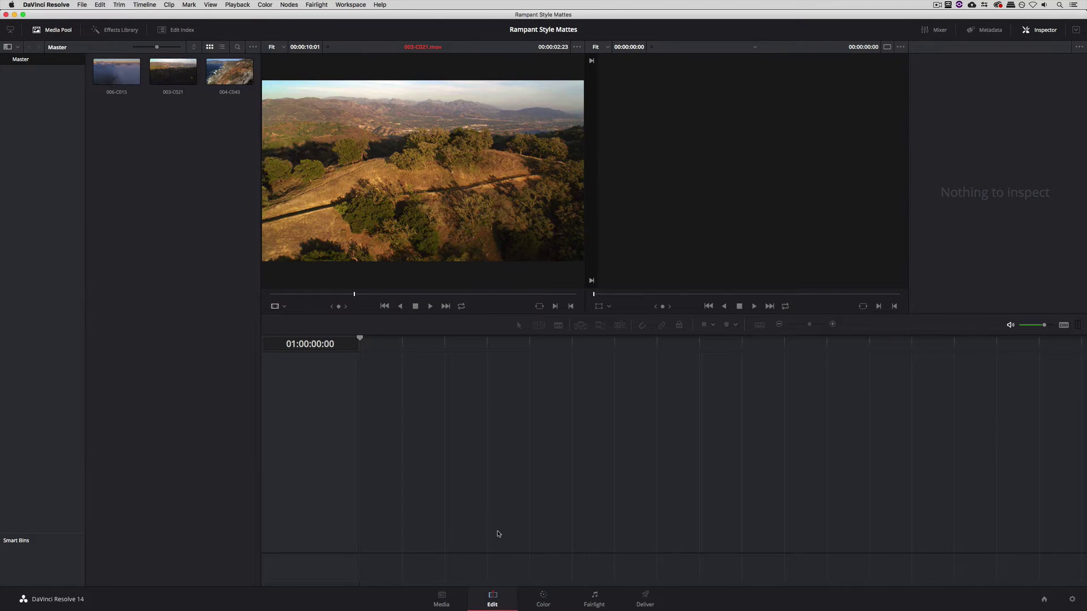
Step: Add the four Rampant matte movies from media storage to the media pool as mattes
click(441, 599)
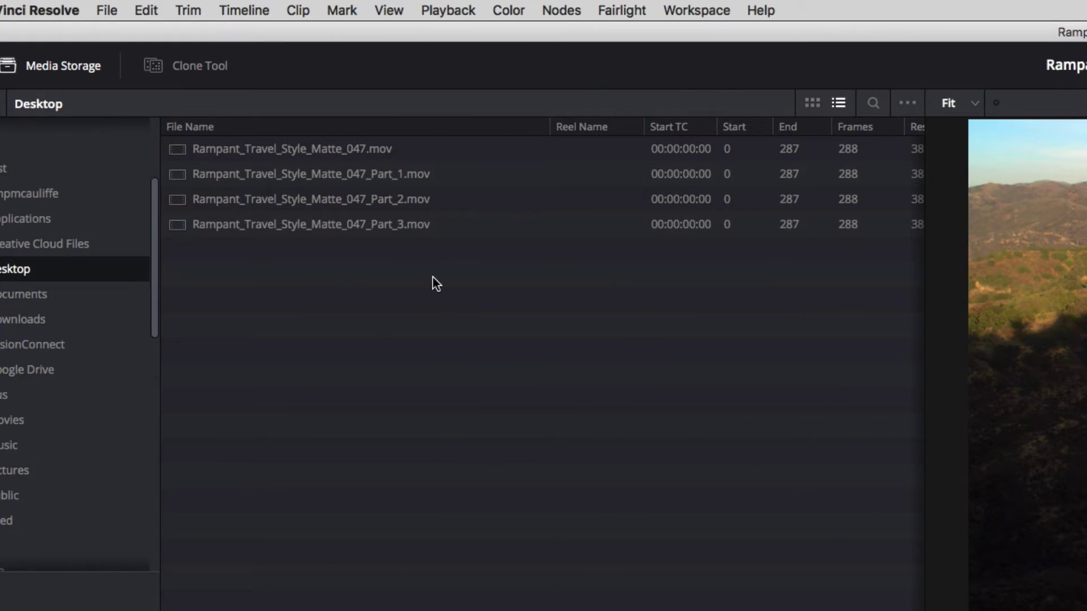
click(364, 150)
shift+click(369, 224)
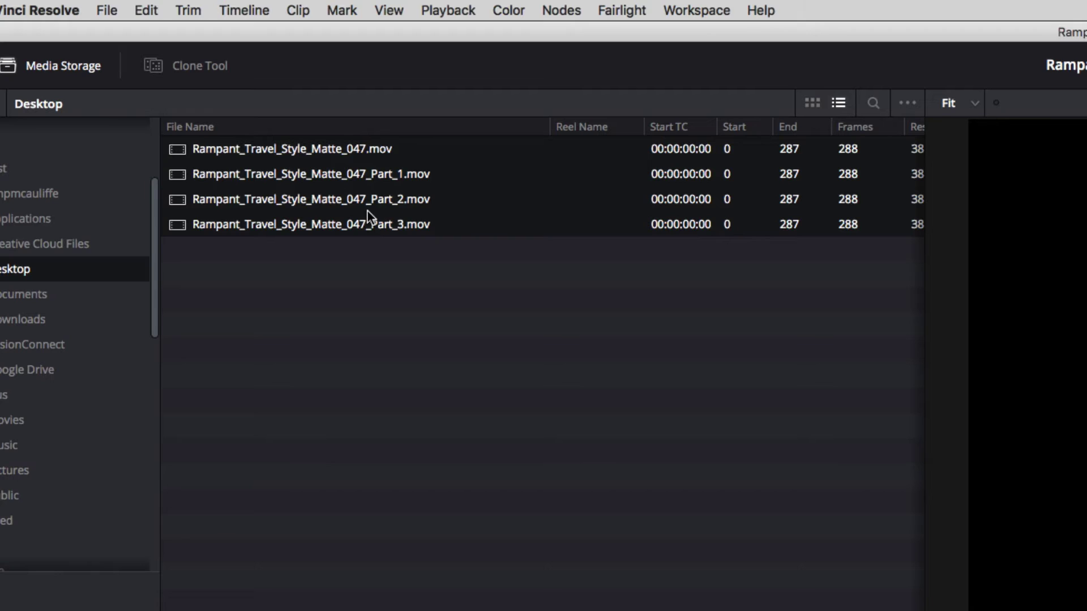
right_click(362, 182)
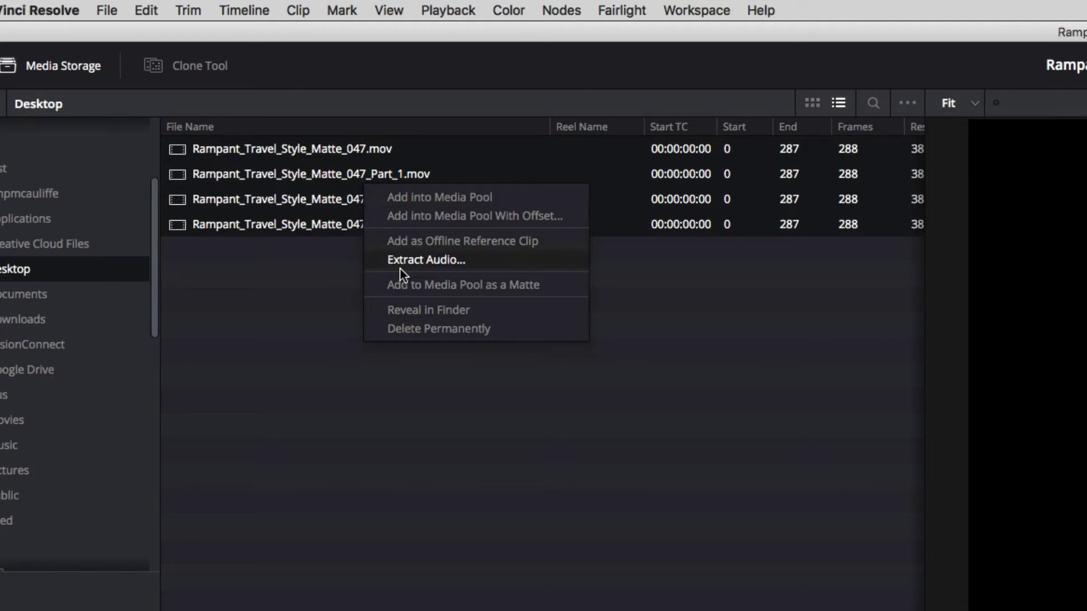
click(521, 284)
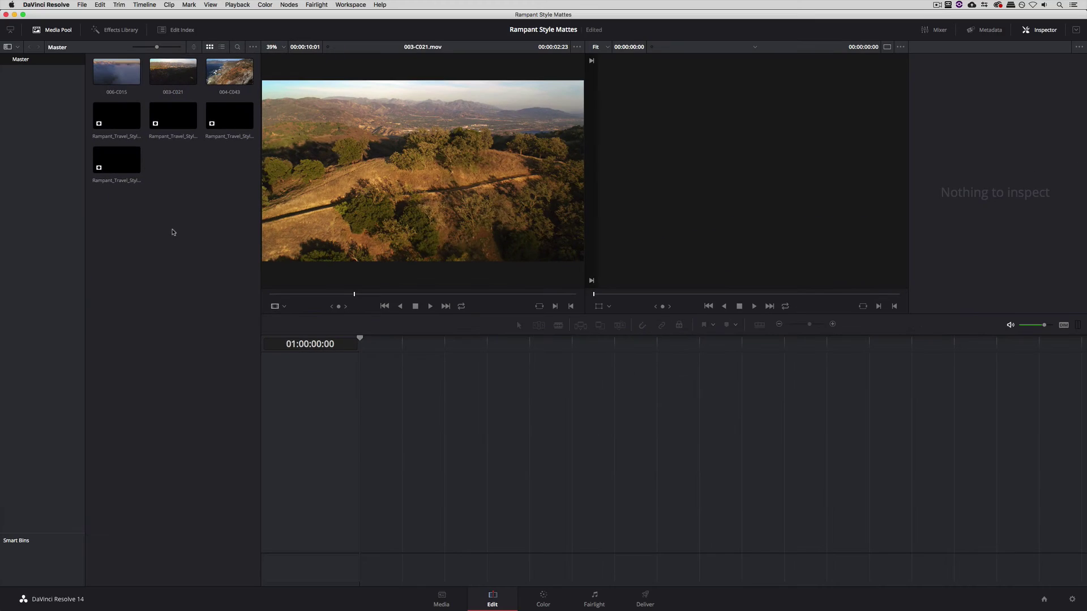
Step: Place cloud clip 006-C015 on a new timeline and park the playhead near its start
click(118, 105)
drag(117, 72, 369, 512)
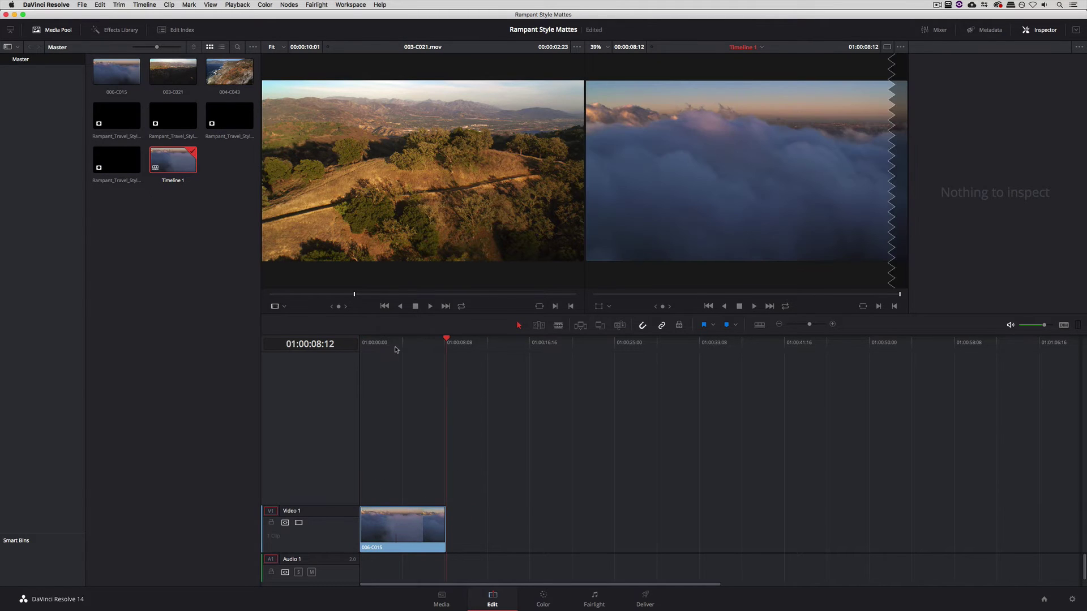
click(377, 341)
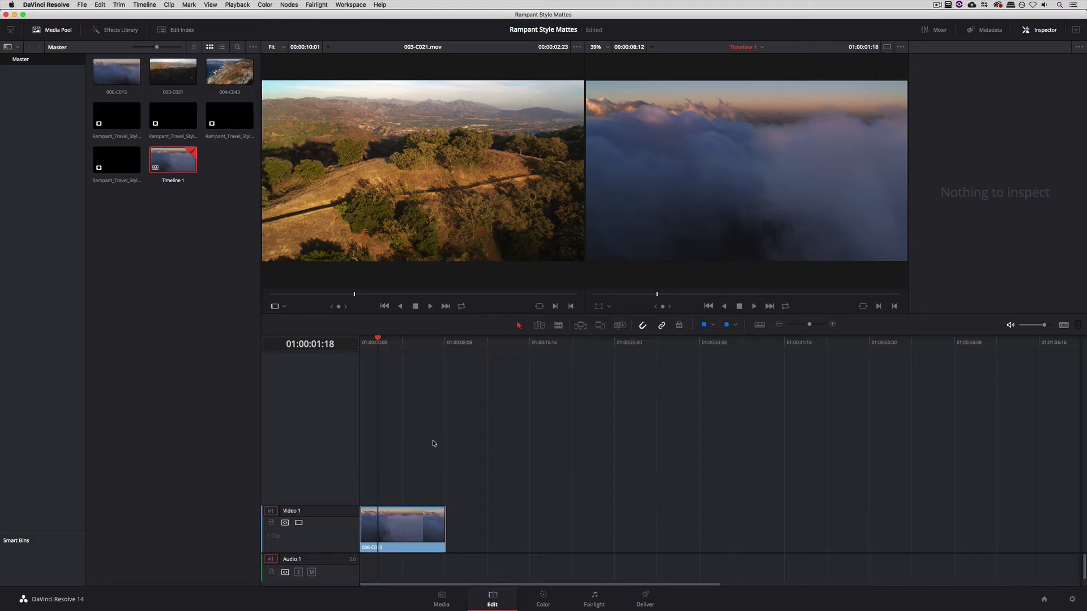
Step: On the Color page, attach Matte_047 as an external matte, use its luminance as alpha, and wire it to an alpha output
click(543, 598)
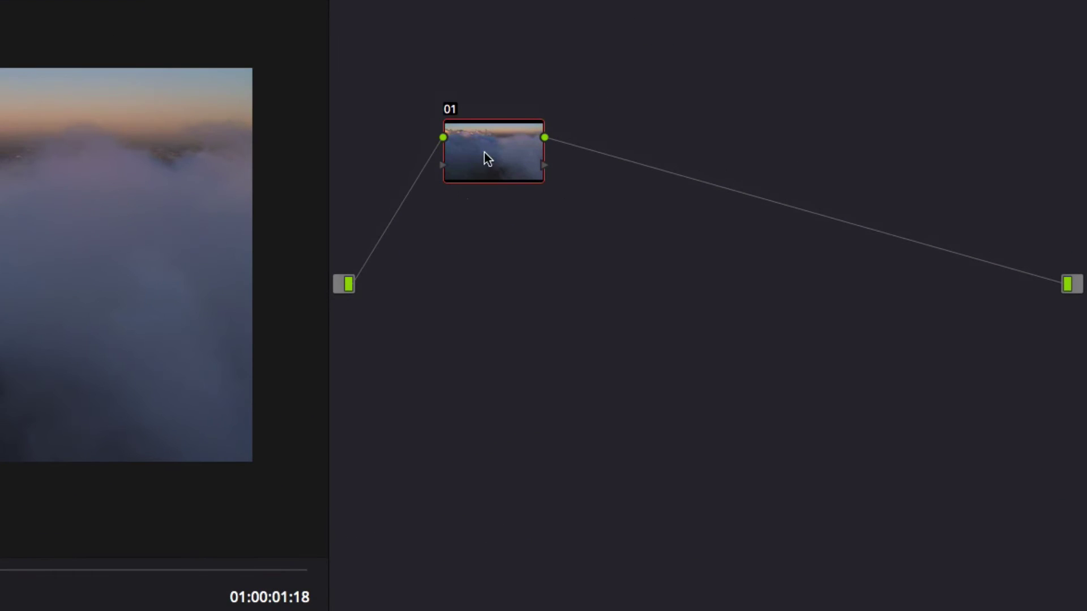
right_click(476, 139)
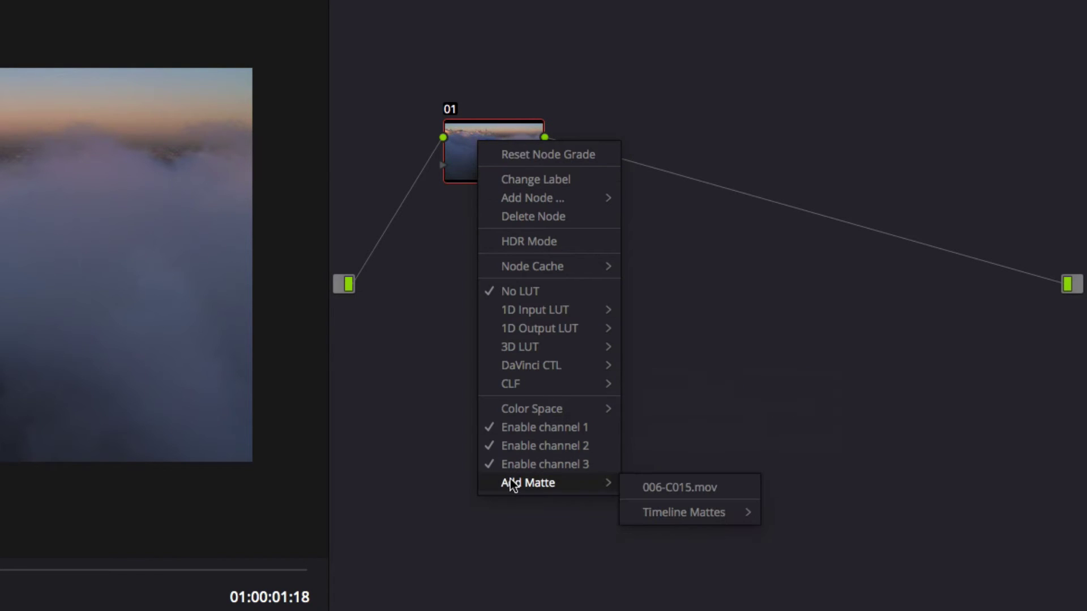
mouse_move(675, 520)
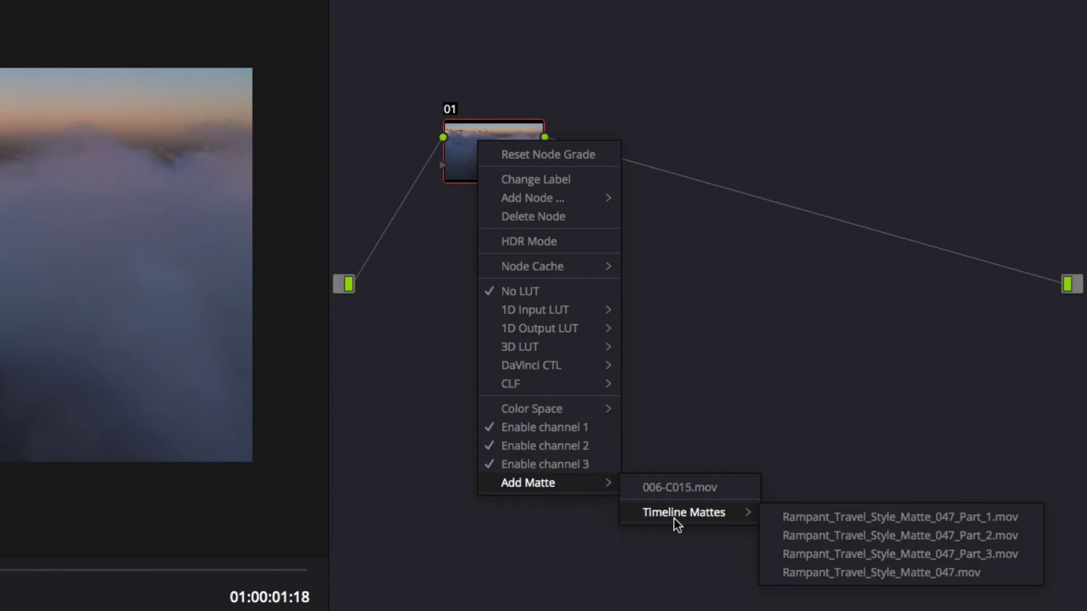
click(875, 573)
right_click(418, 276)
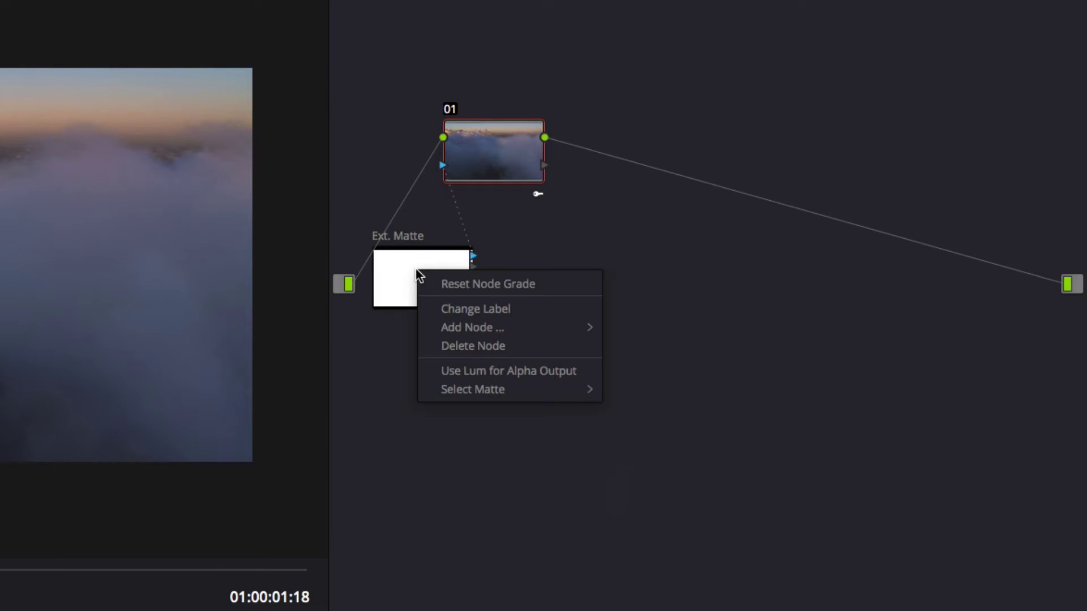
click(508, 374)
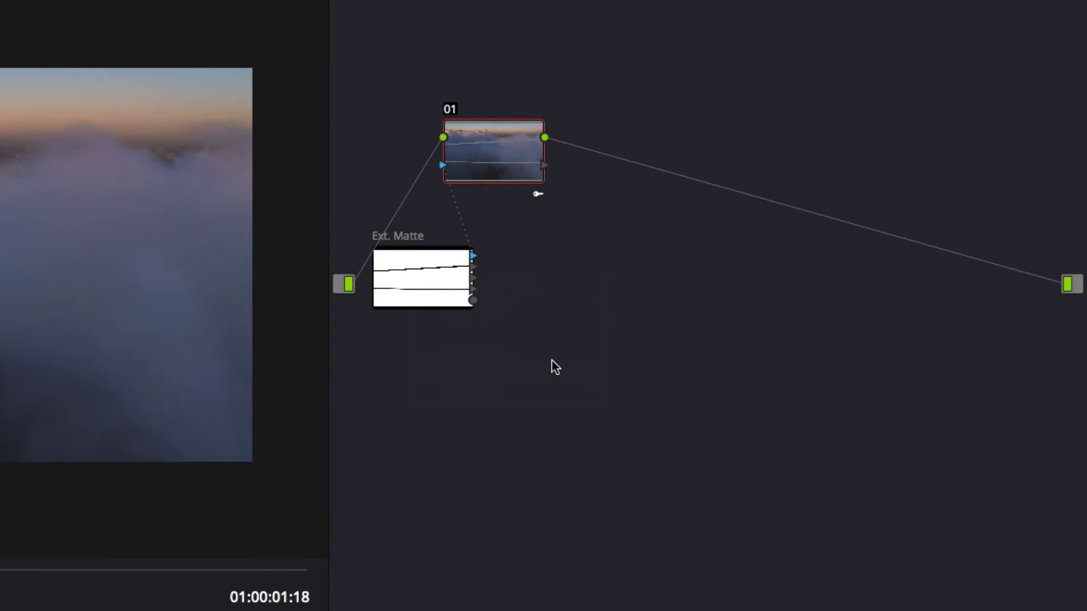
right_click(722, 316)
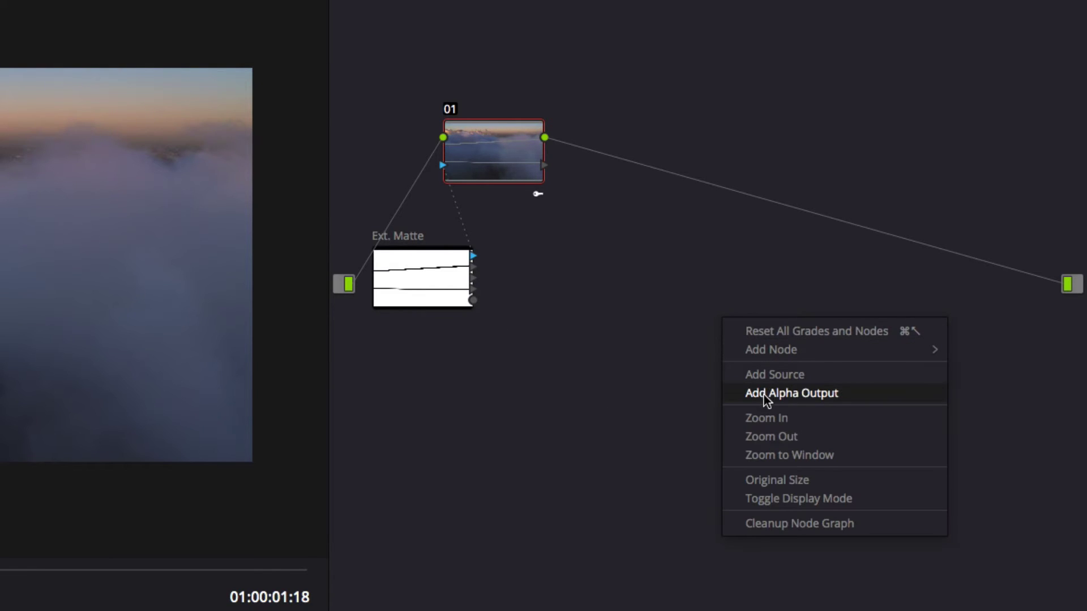
click(800, 396)
drag(478, 303, 1067, 318)
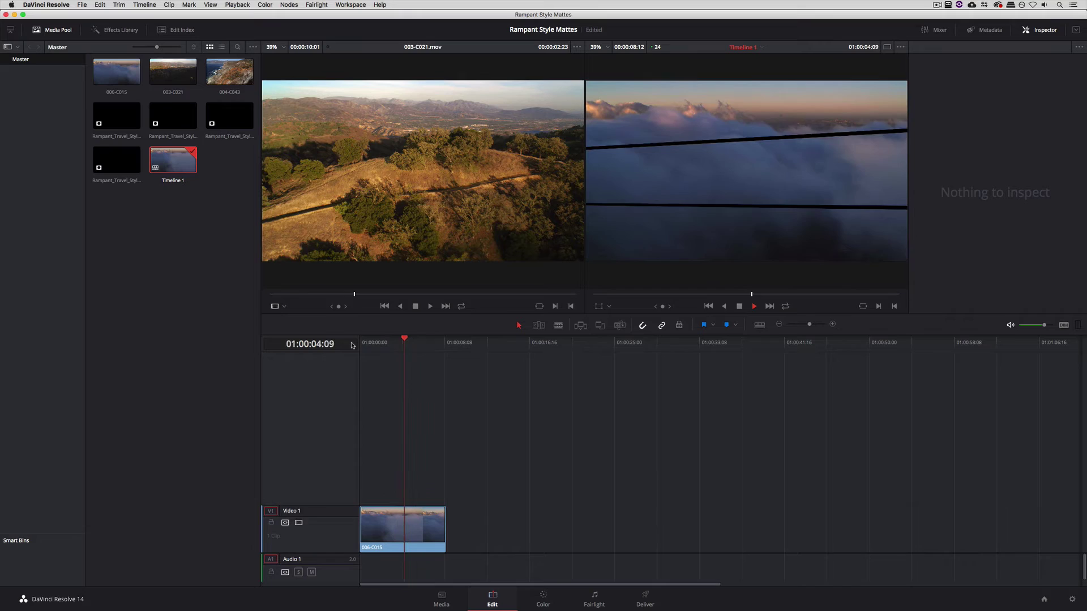
Step: Stop playback and select the 004-C043 coastline clip
key(space)
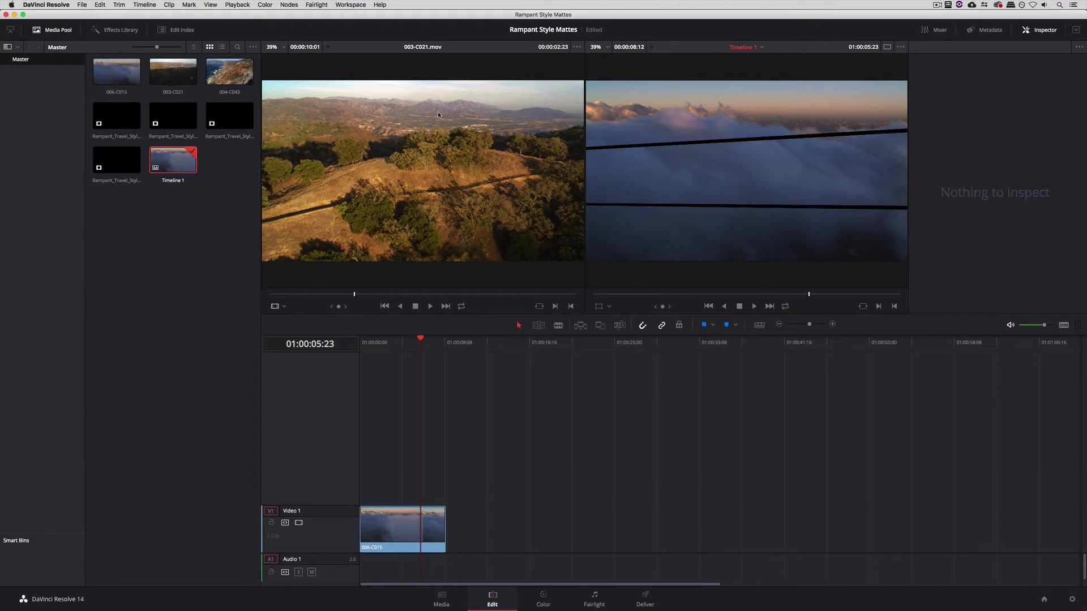
click(238, 67)
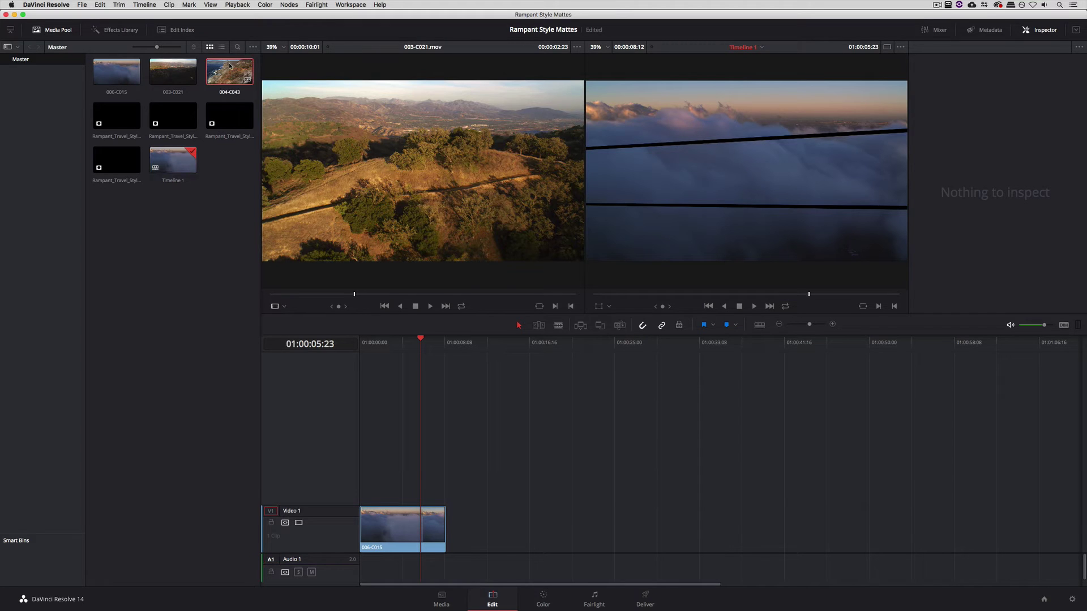
click(411, 162)
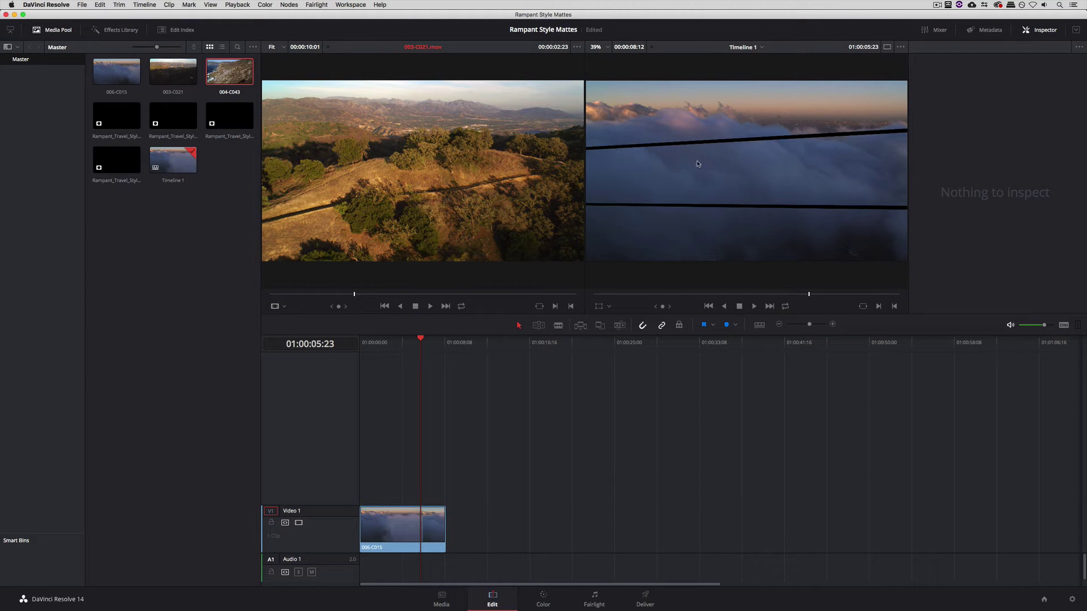
Step: Load the matte clips and 003-C021 in the source viewer, ending on Part_1 at its start
double_click(229, 114)
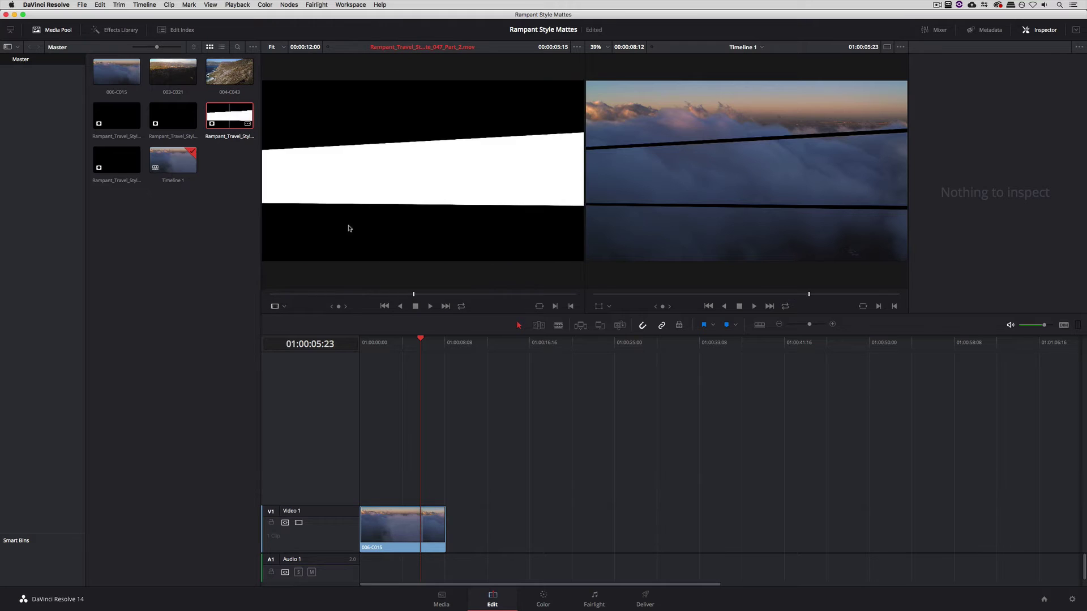
double_click(172, 71)
double_click(240, 128)
drag(296, 295, 539, 301)
double_click(173, 115)
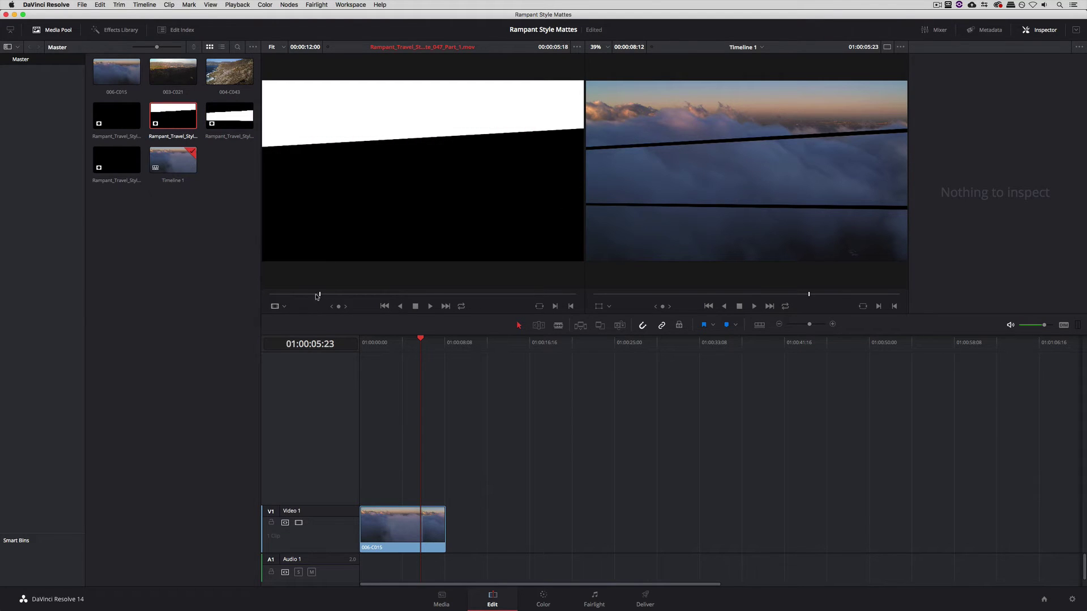
click(268, 295)
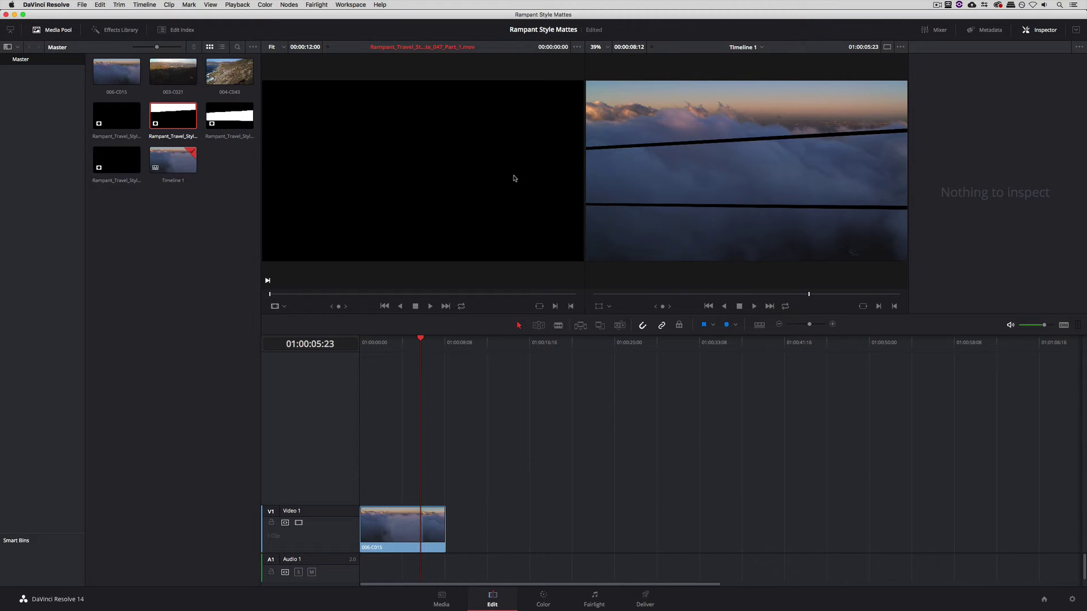
Step: Replace 006-C015 on the timeline so it starts at the beginning of Video 1
drag(495, 506, 390, 540)
key(Delete)
drag(116, 71, 353, 560)
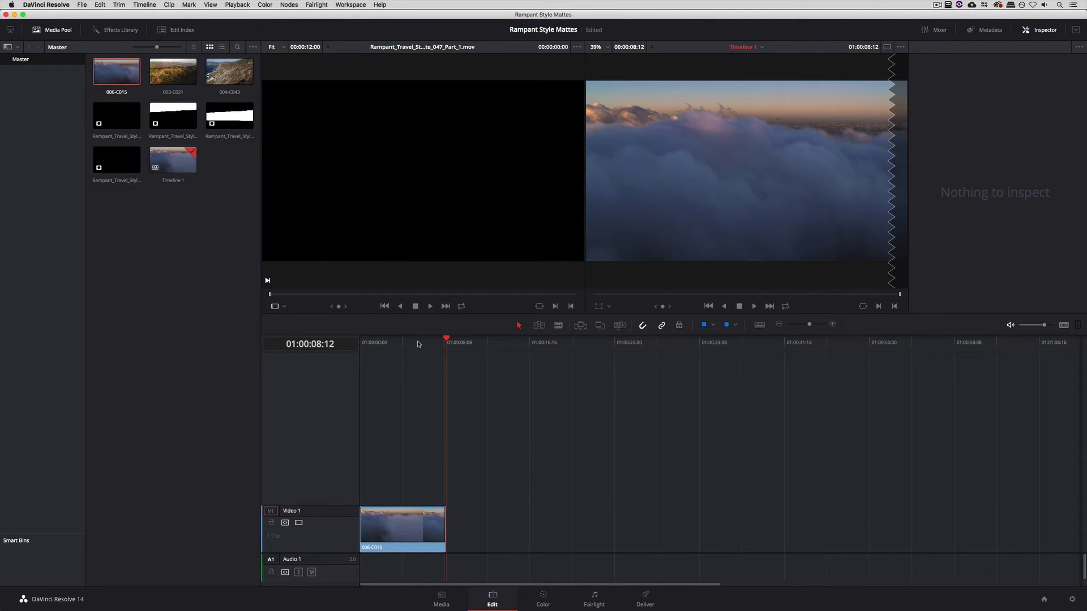
drag(420, 347, 385, 348)
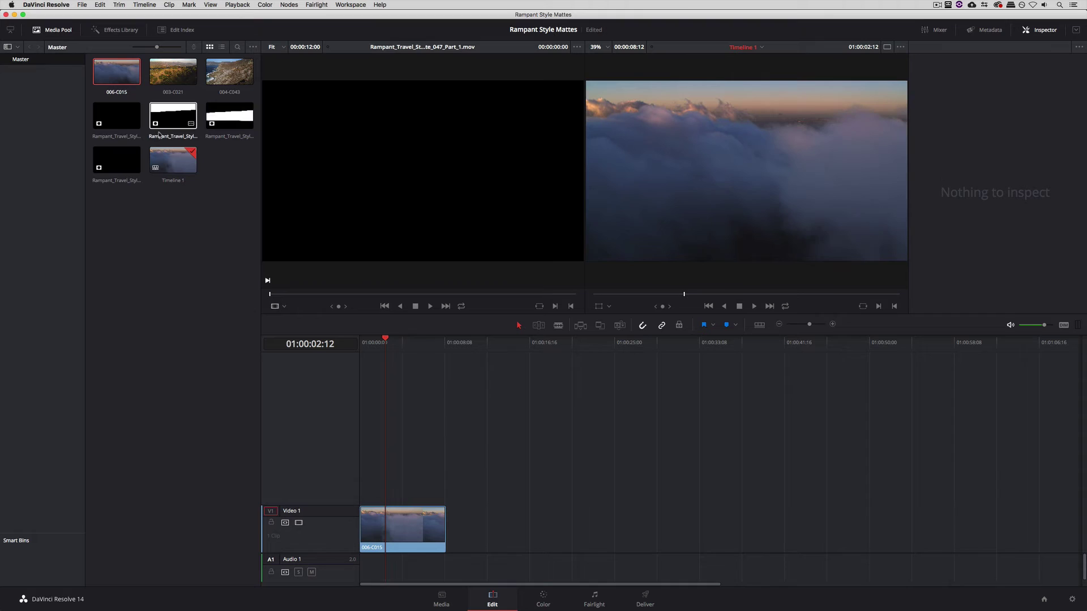
Step: Stack 003-C021 on Video 2 and 004-C043 on Video 3, trimmed to the cloud clip's length
drag(173, 71, 360, 478)
drag(461, 484, 446, 484)
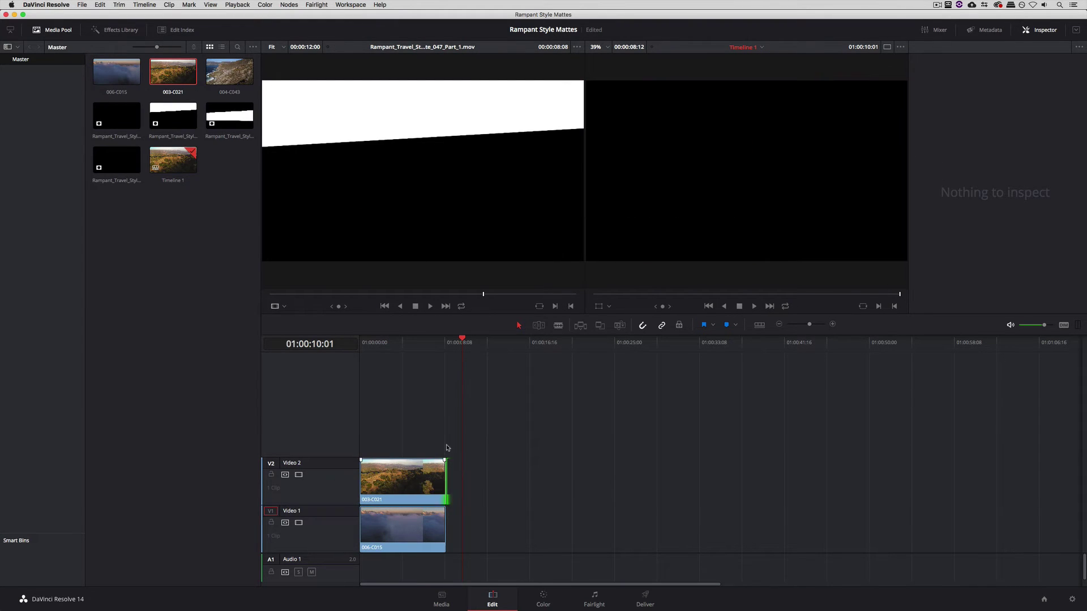
drag(238, 79, 362, 433)
drag(499, 433, 445, 434)
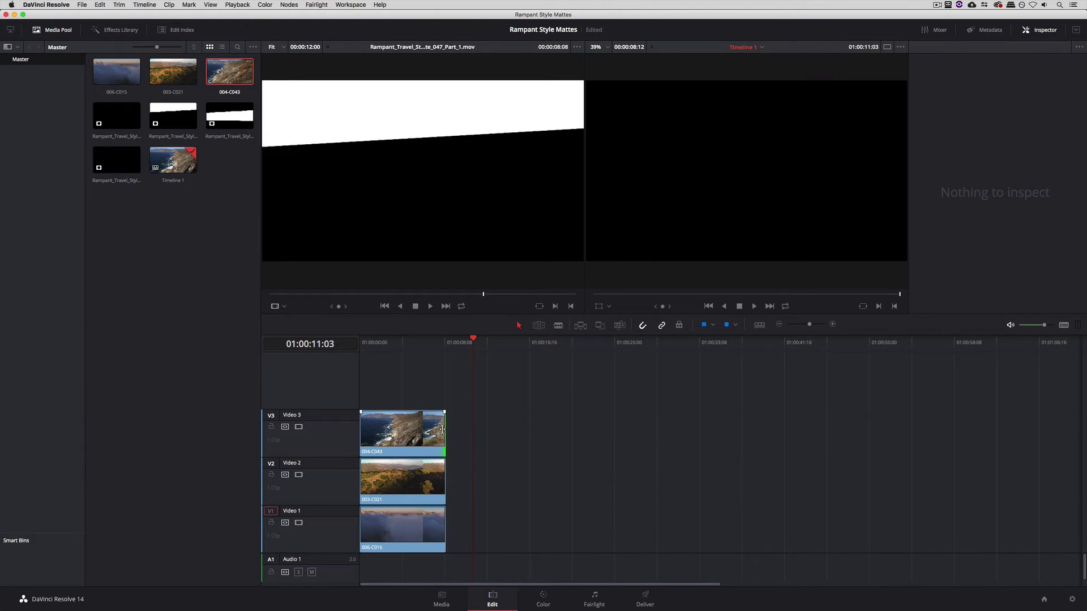
click(408, 344)
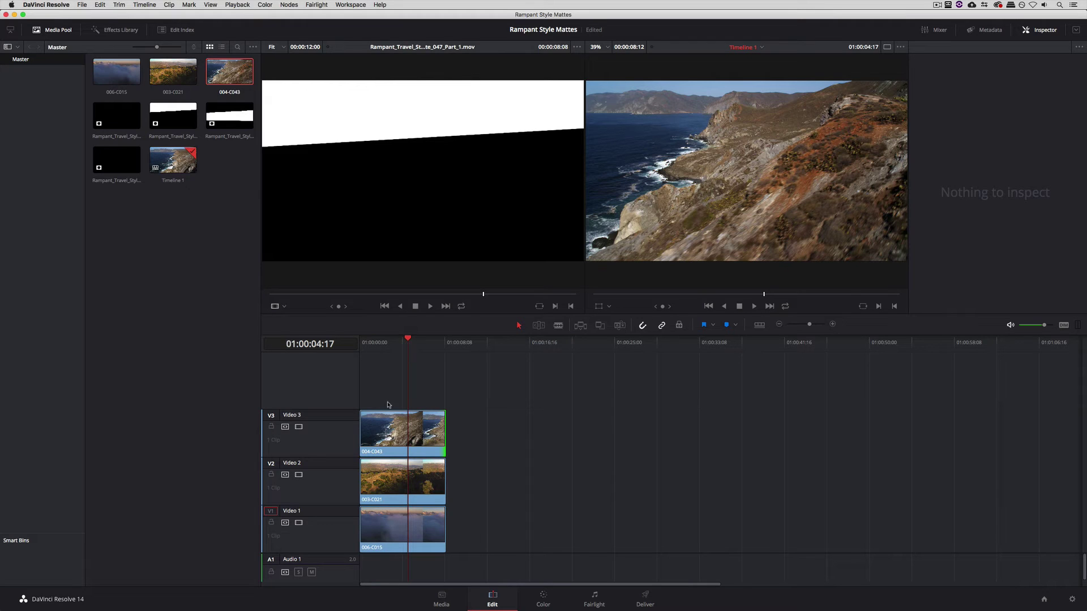
Step: Make the Video 3 and Video 2 clips compound clips named 'Ocean Shot' and 'Valley Shot'
right_click(386, 425)
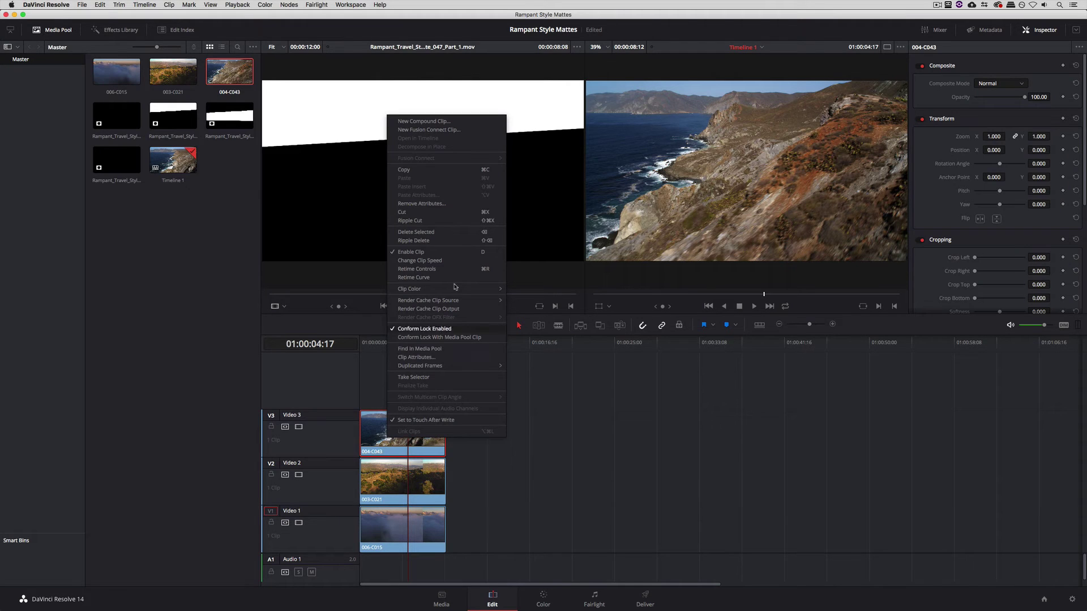
click(458, 124)
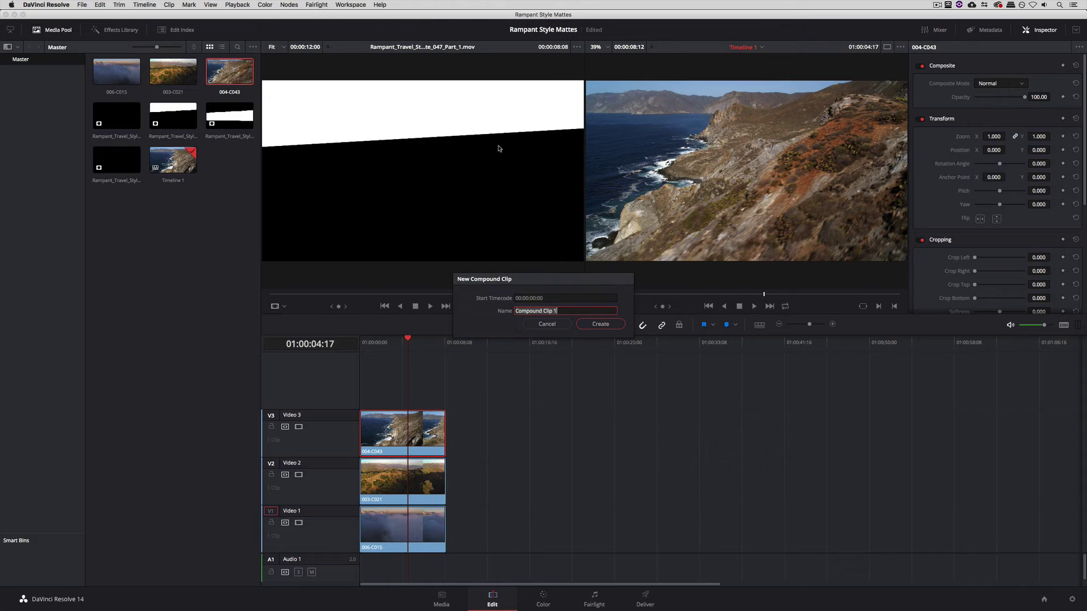
text(Ocean Shot)
key(Return)
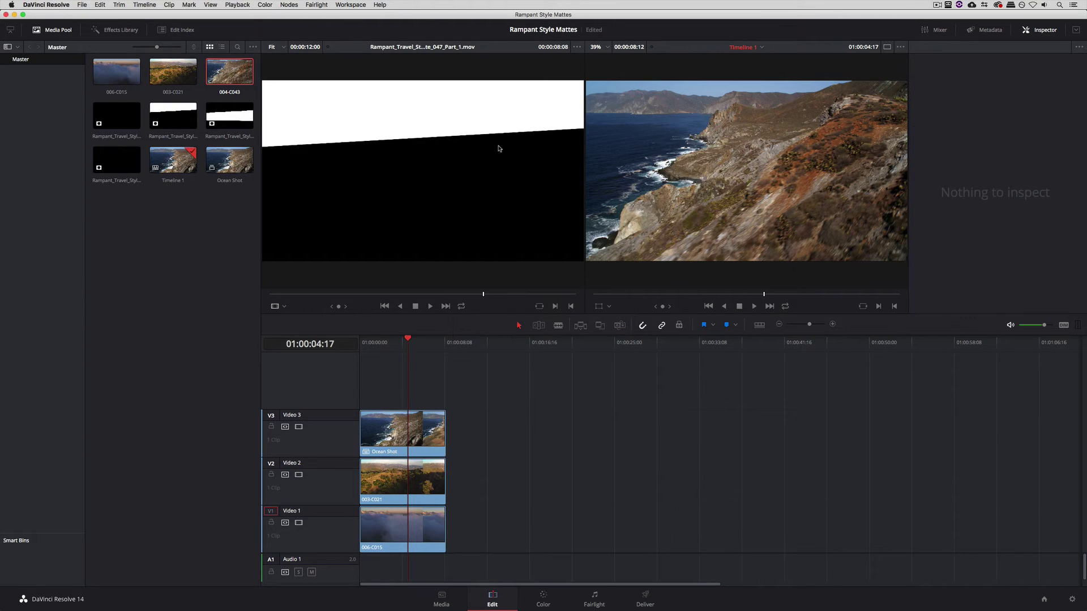
right_click(404, 481)
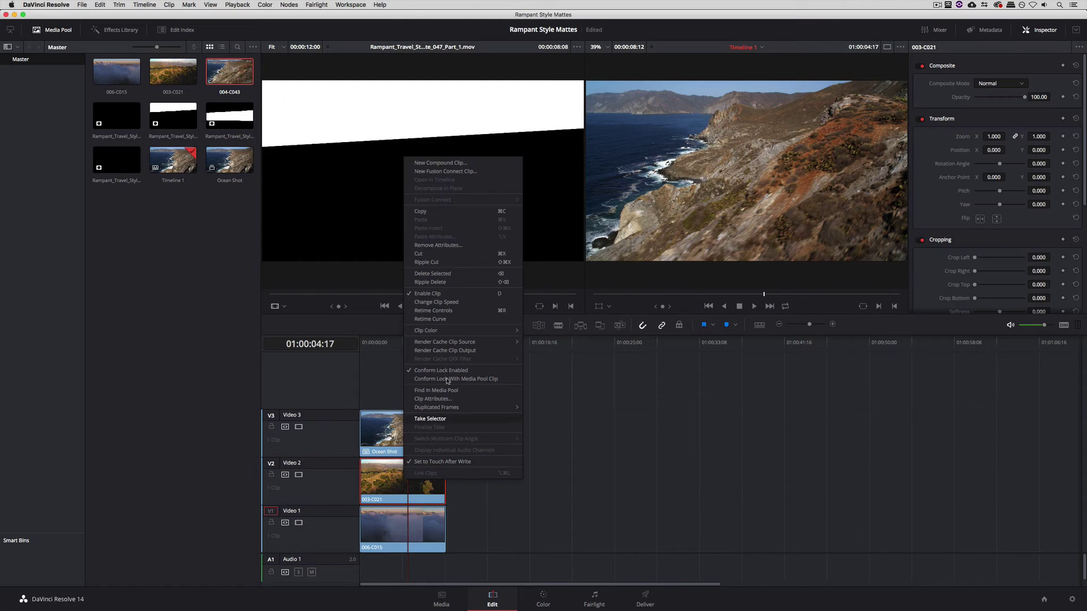
click(478, 164)
text(Valley )
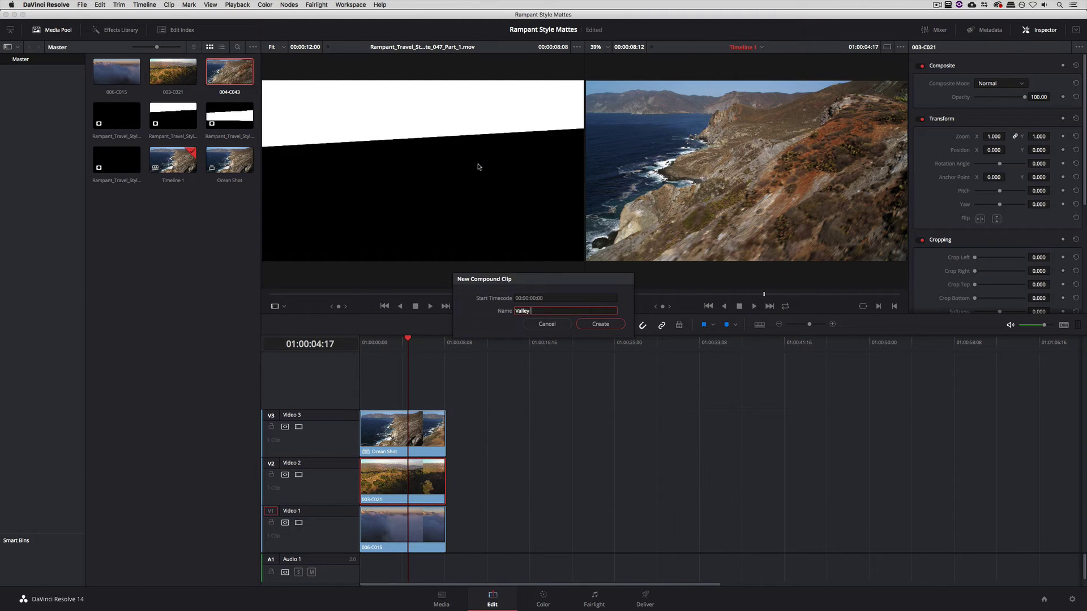
text(Shot)
key(Return)
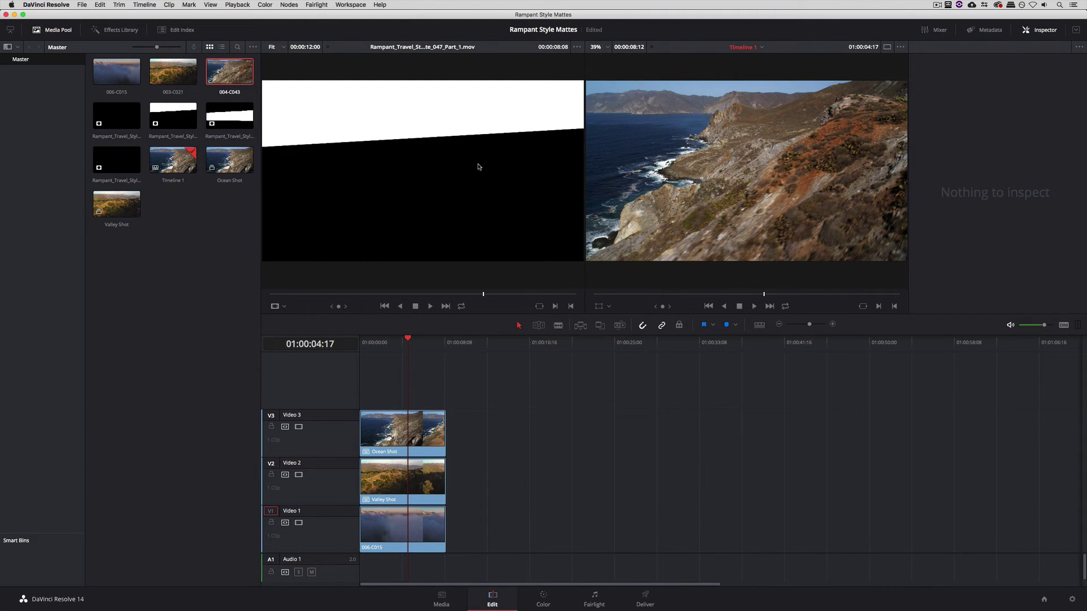
Step: Make the Video 1 clip a compound clip named 'Sky Shot' and select it
right_click(400, 521)
click(459, 202)
text(S)
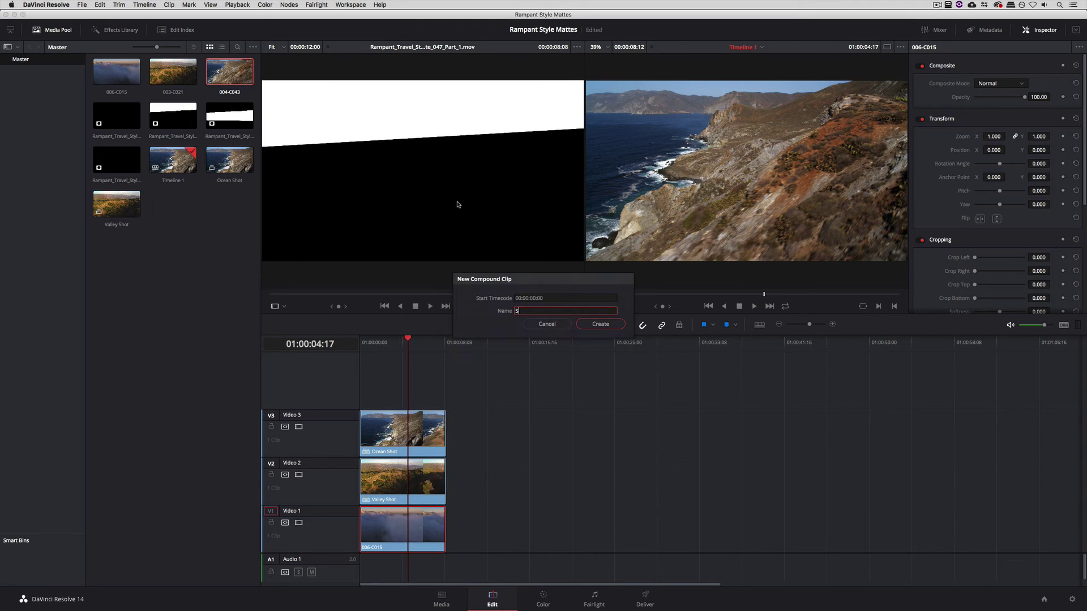
text(ky Shot)
key(Return)
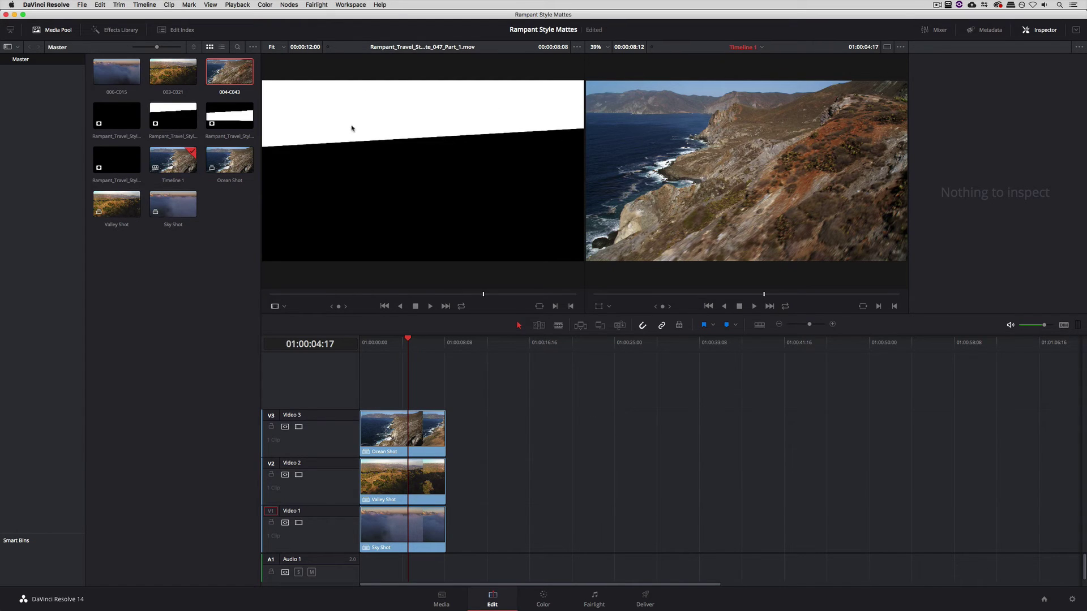
click(395, 517)
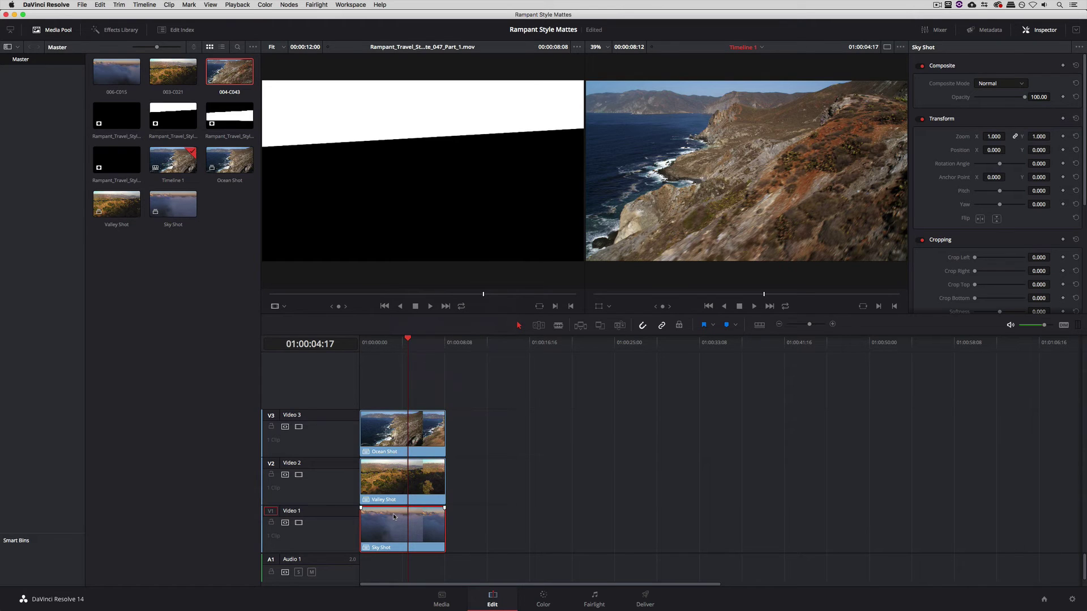
Step: On the Color page, lower node 01, then preview the Part_1 matte file on the desktop
click(544, 599)
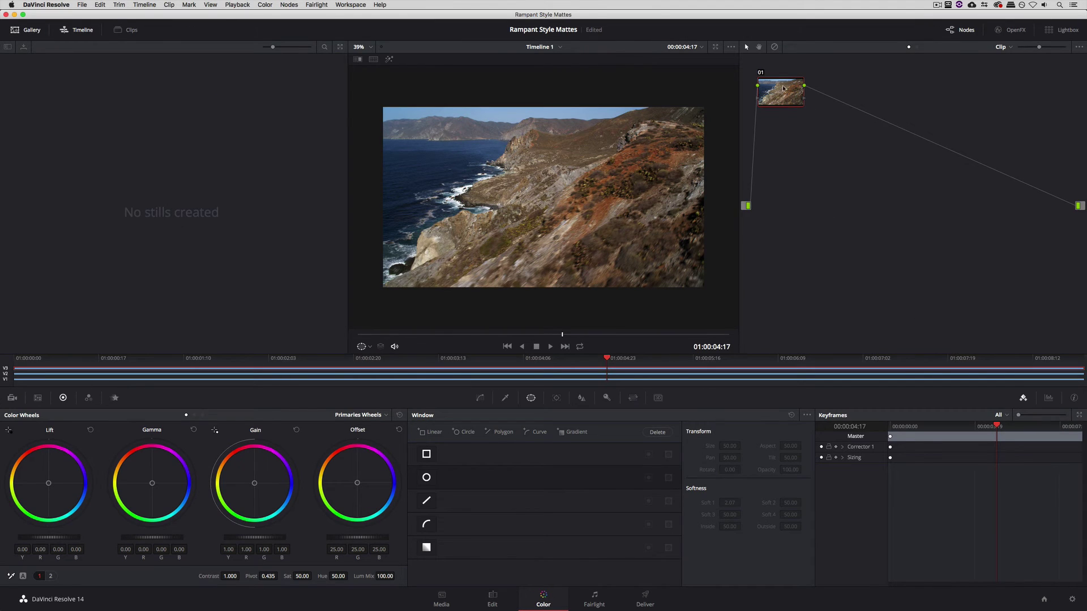
drag(785, 89, 803, 155)
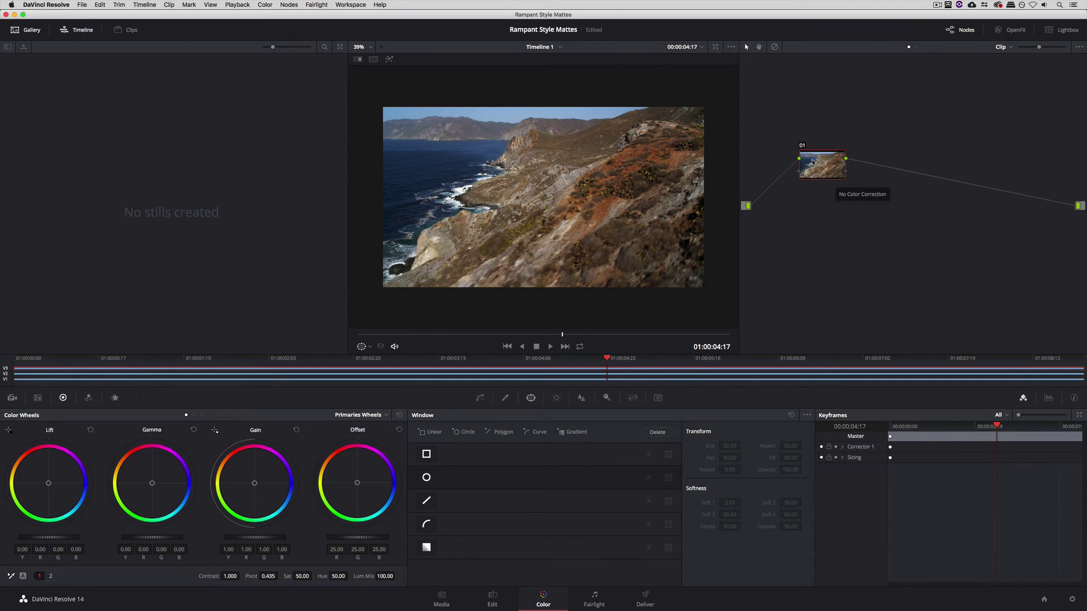
key(super+h)
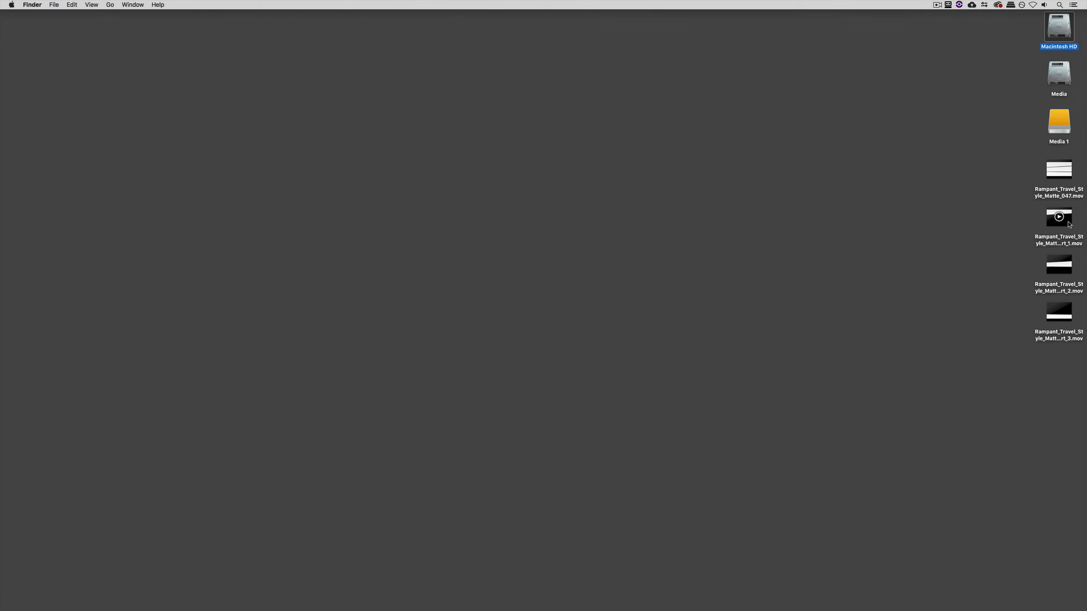
click(1071, 225)
key(space)
key(space)
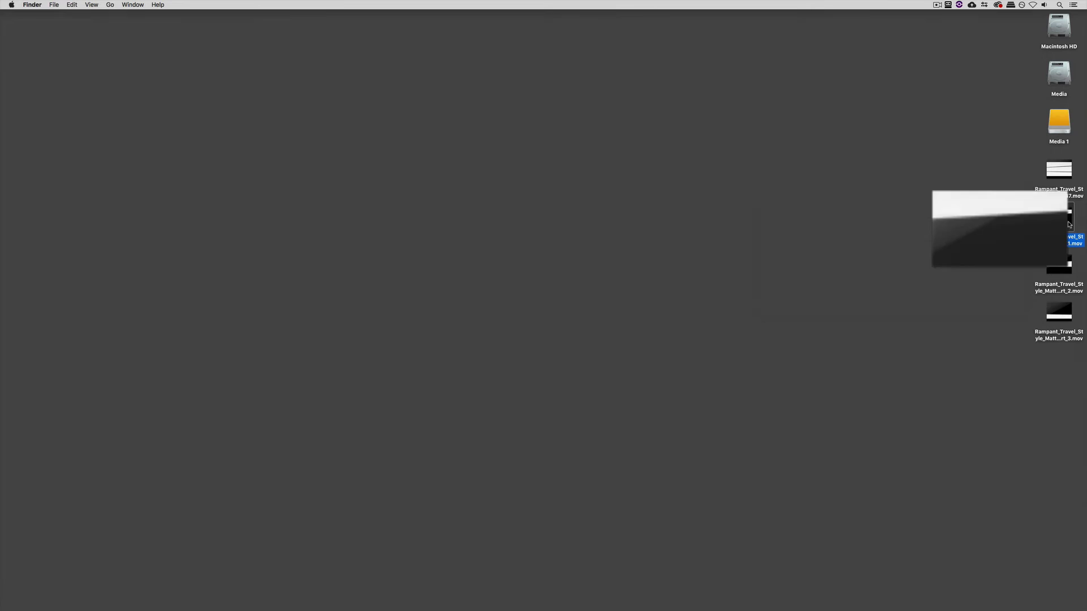
key(super+Tab)
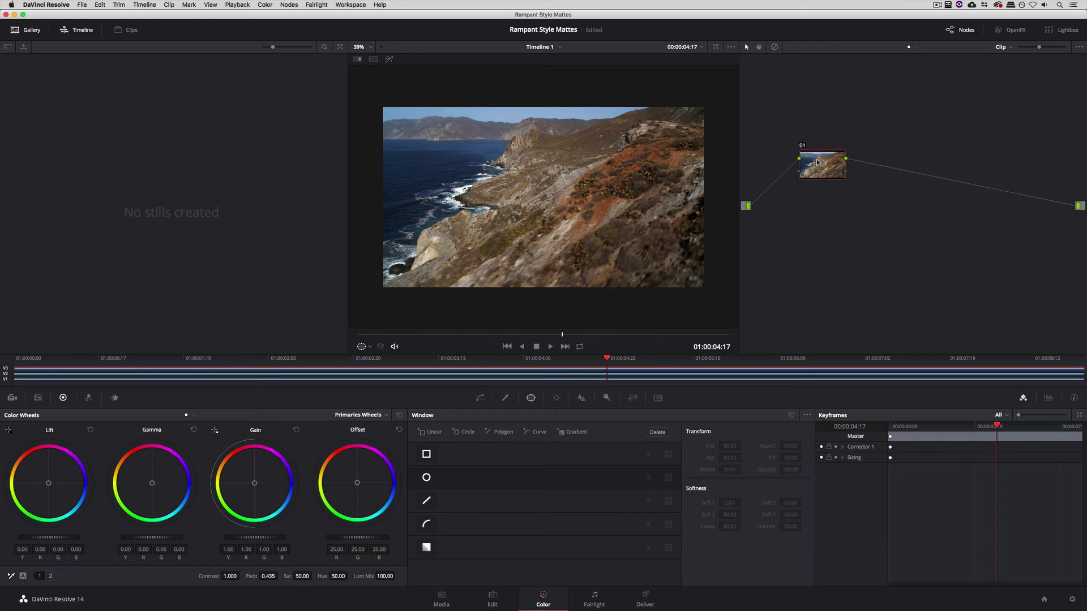
Step: Attach the Part_1 matte to the Ocean Shot node, wire it to a new alpha output, and use its luminance as alpha
right_click(817, 162)
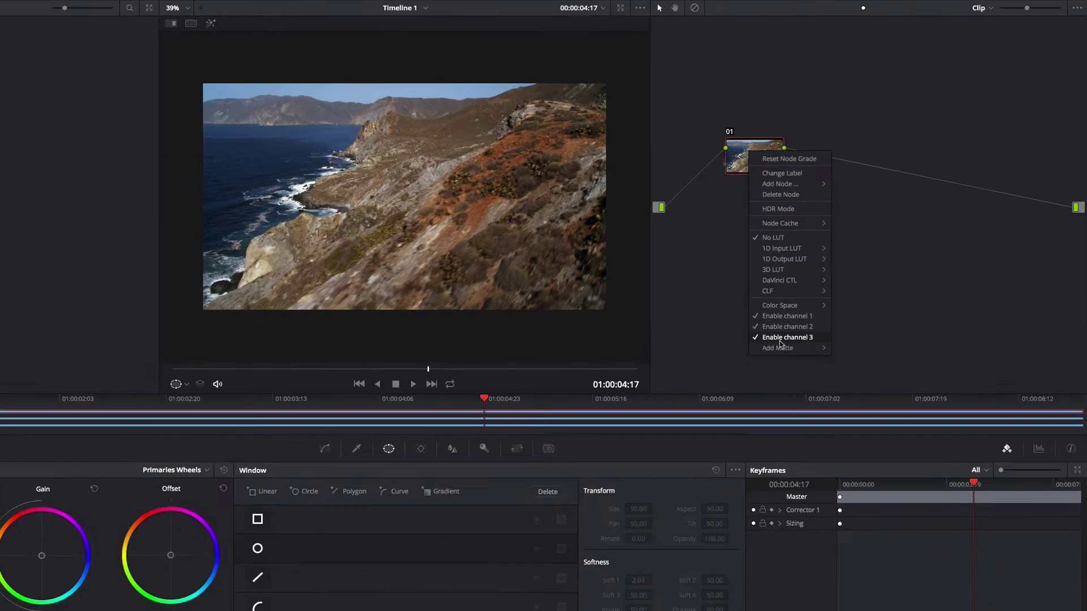
mouse_move(841, 321)
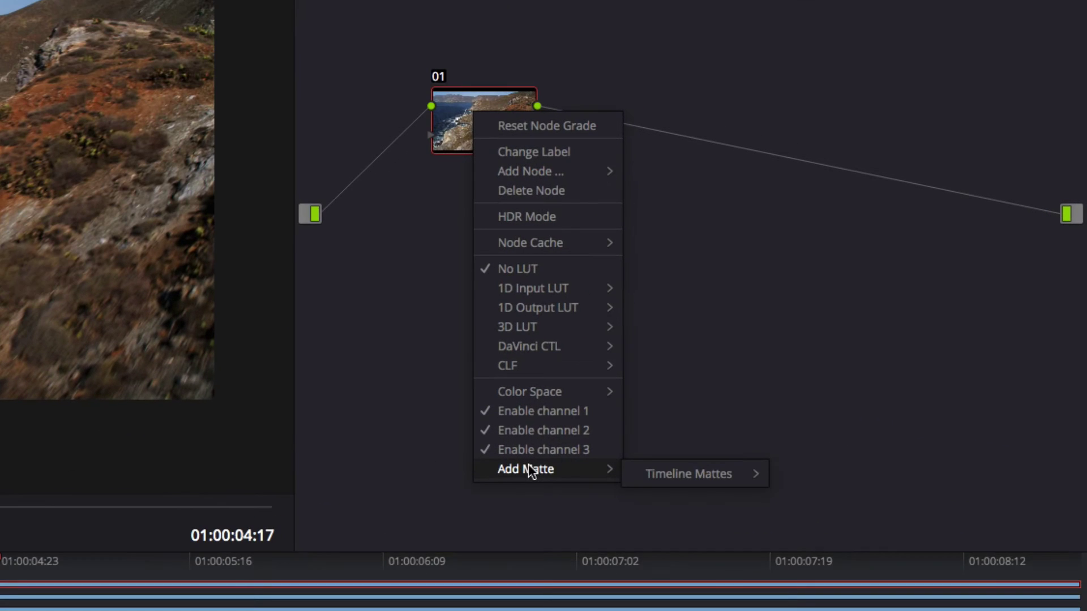
mouse_move(670, 474)
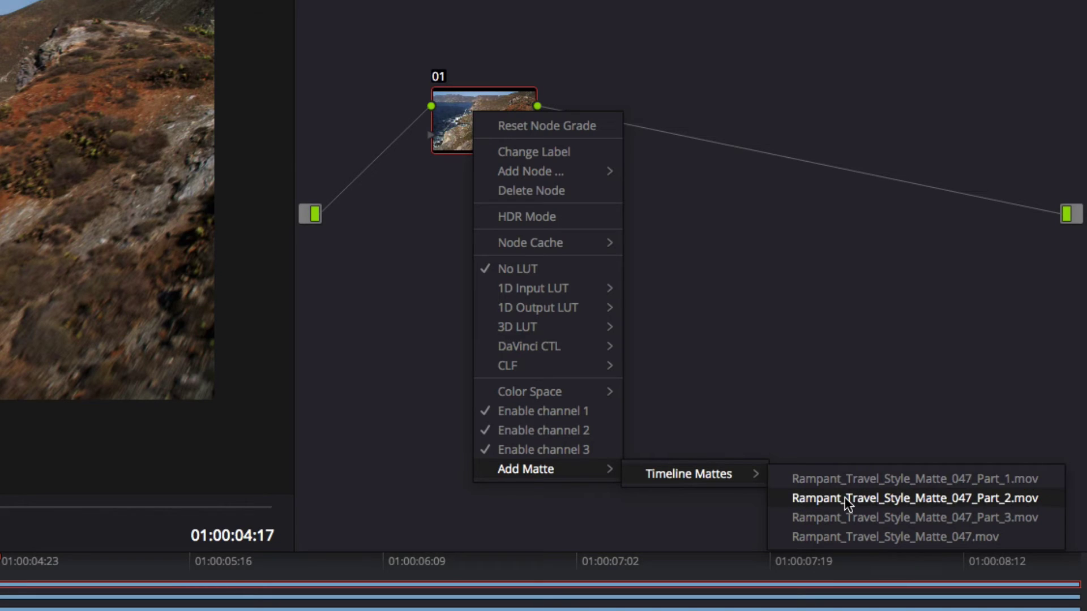
click(843, 480)
right_click(730, 299)
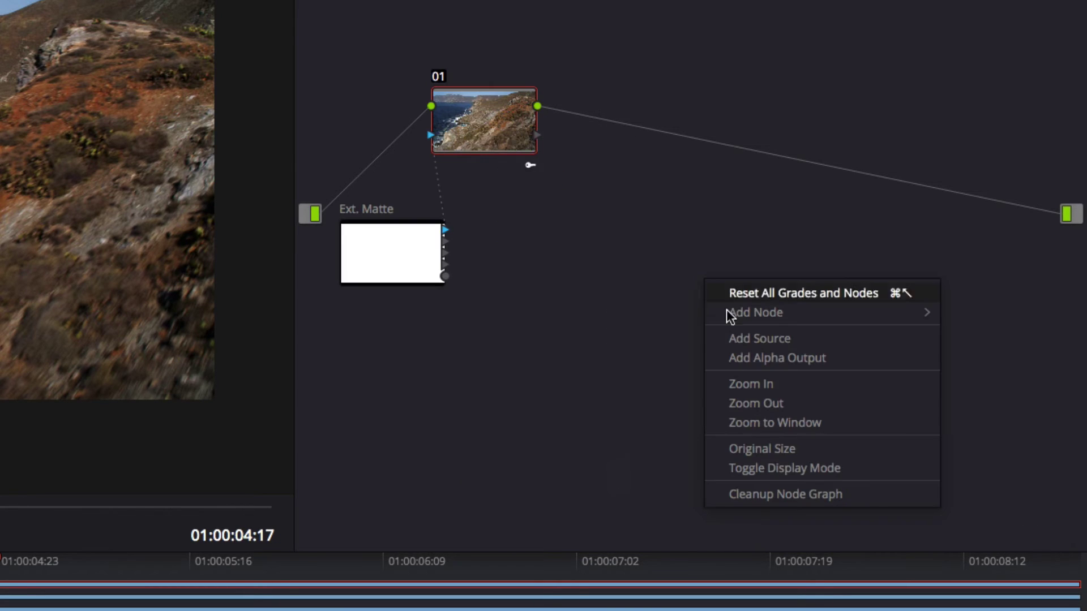
click(753, 359)
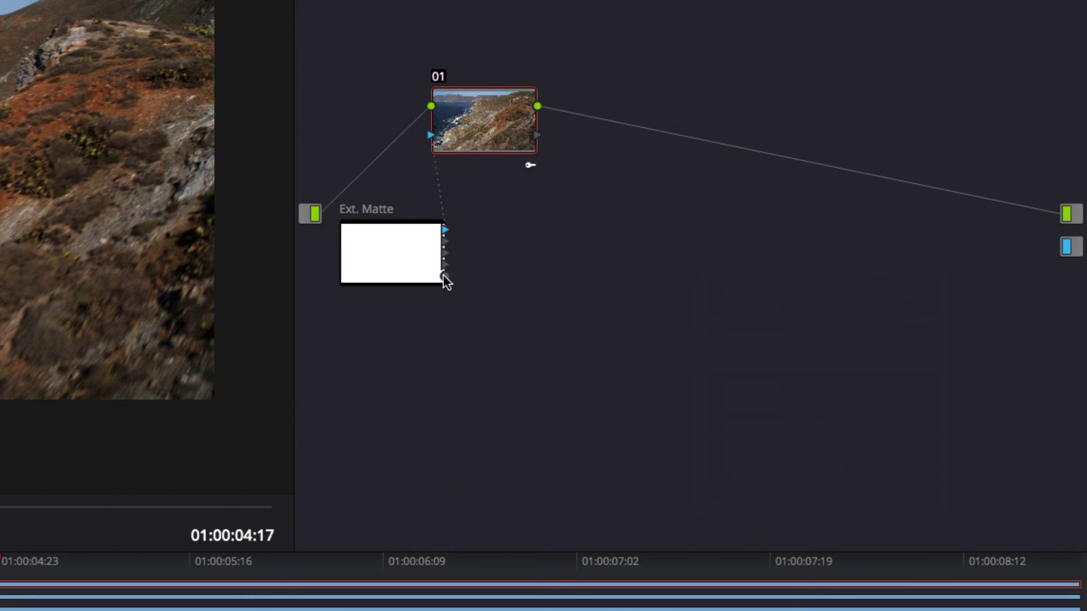
drag(577, 259, 1068, 246)
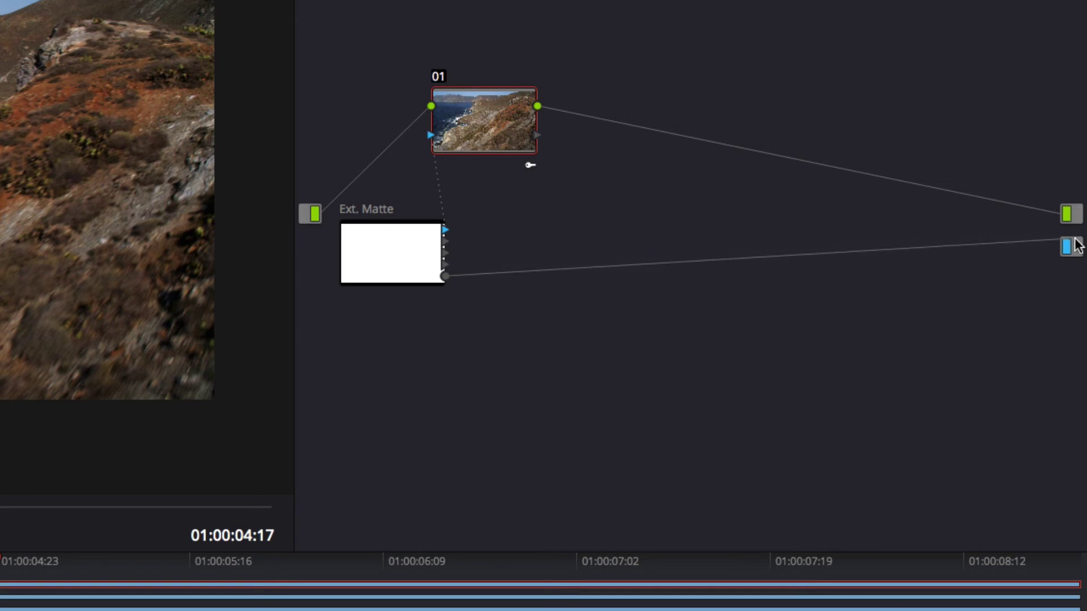
right_click(400, 244)
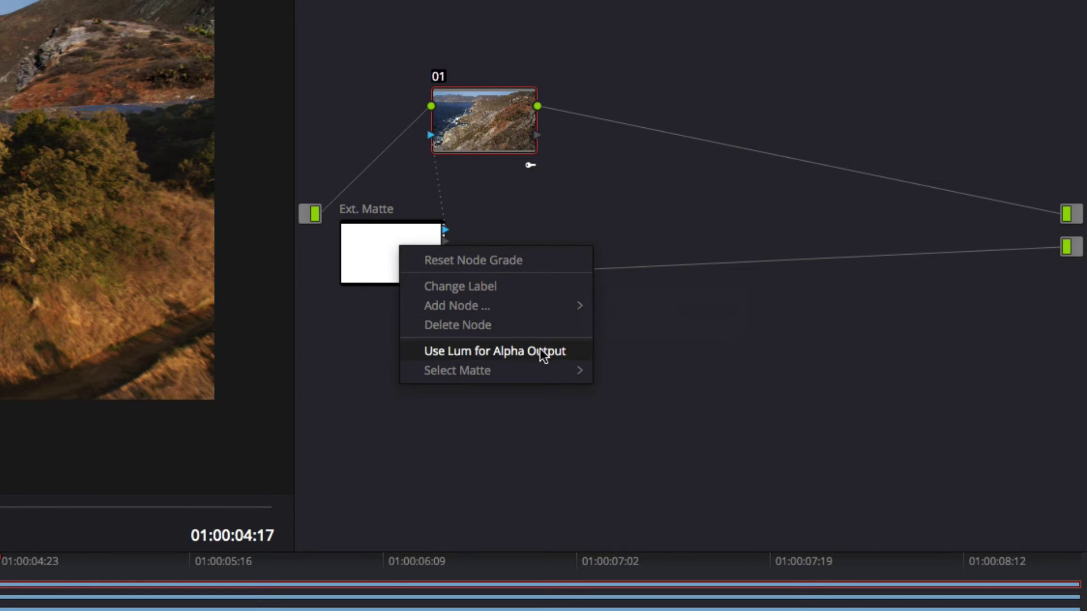
click(491, 351)
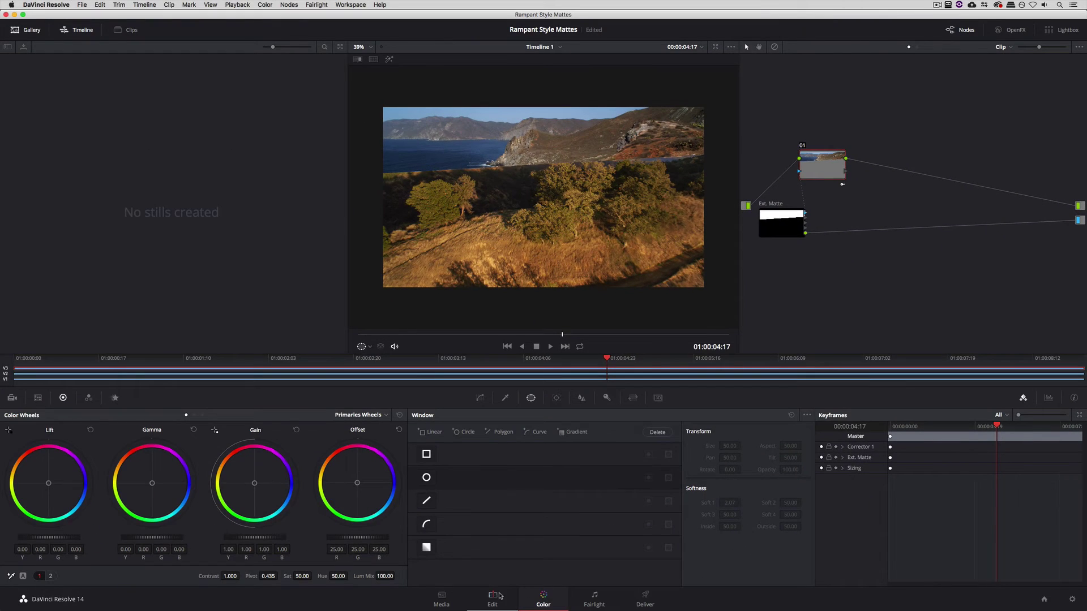
Step: Move the playhead to 01:00:03:16 and select the valley clip for grading
click(493, 597)
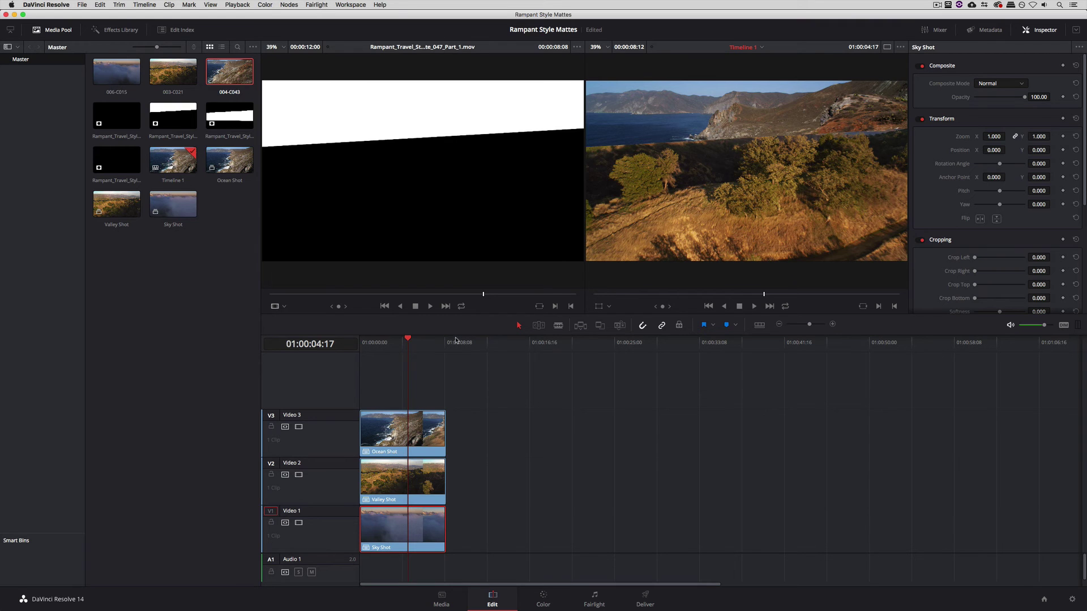
mouse_move(406, 342)
mouse_down()
mouse_move(378, 346)
mouse_move(397, 347)
mouse_up()
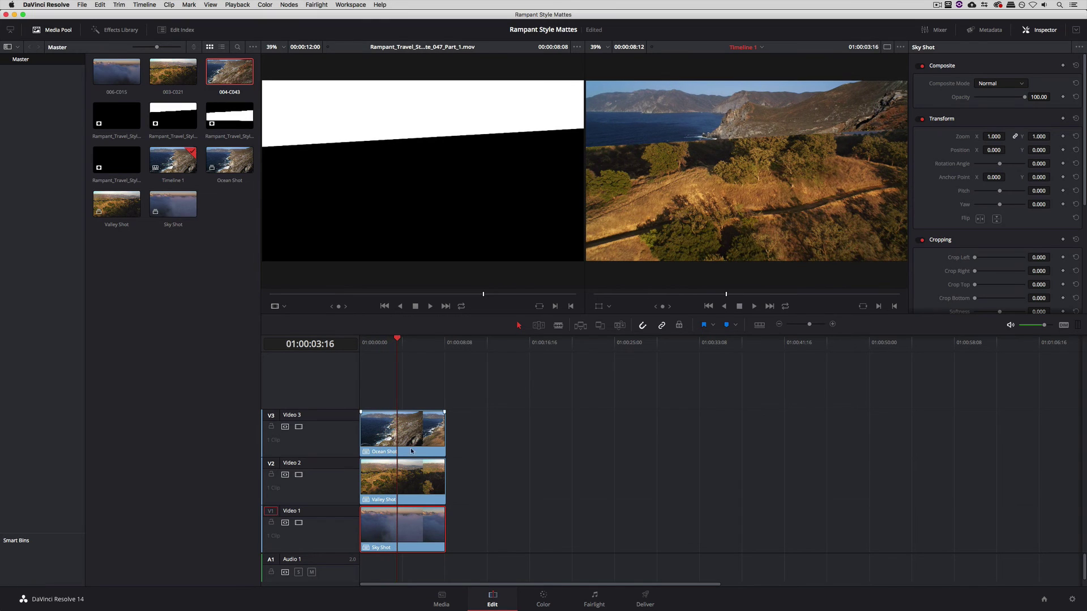
click(541, 600)
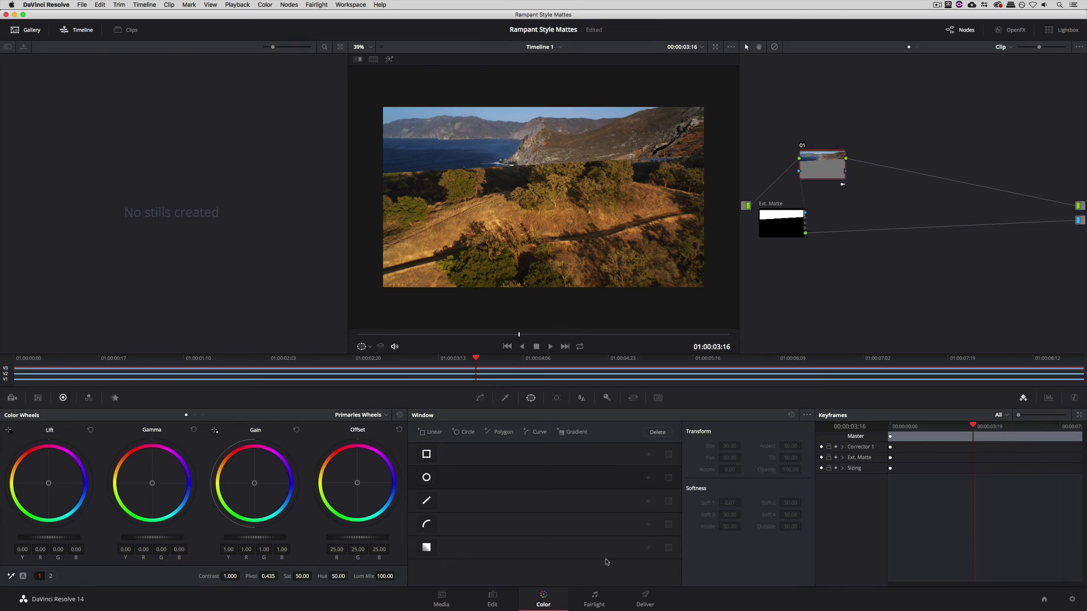
click(824, 375)
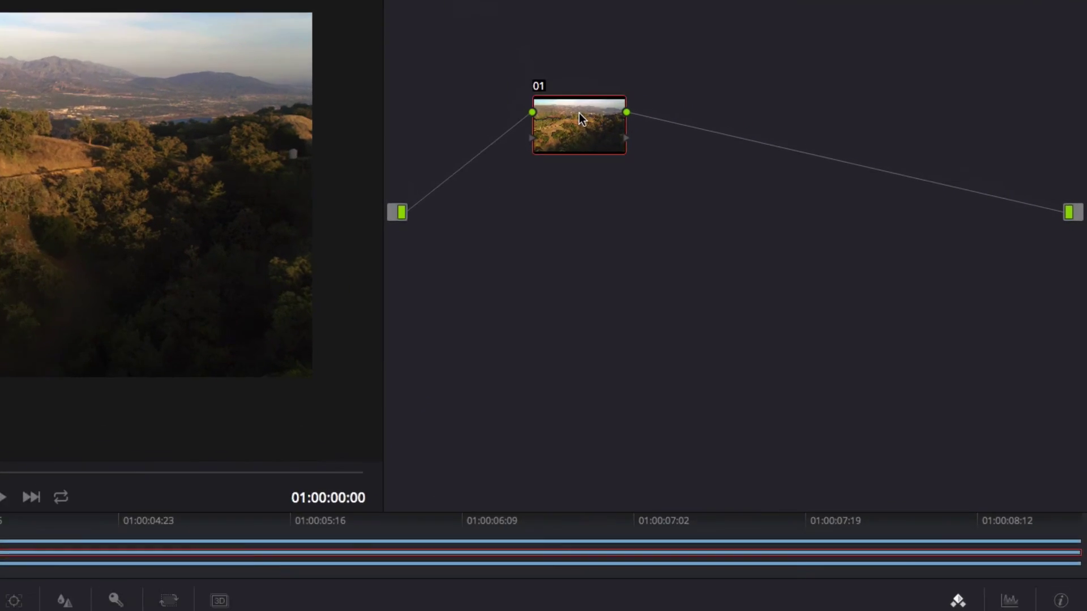
Step: Attach the Part_2 matte to the Valley Shot node and connect it to a new alpha output
right_click(503, 112)
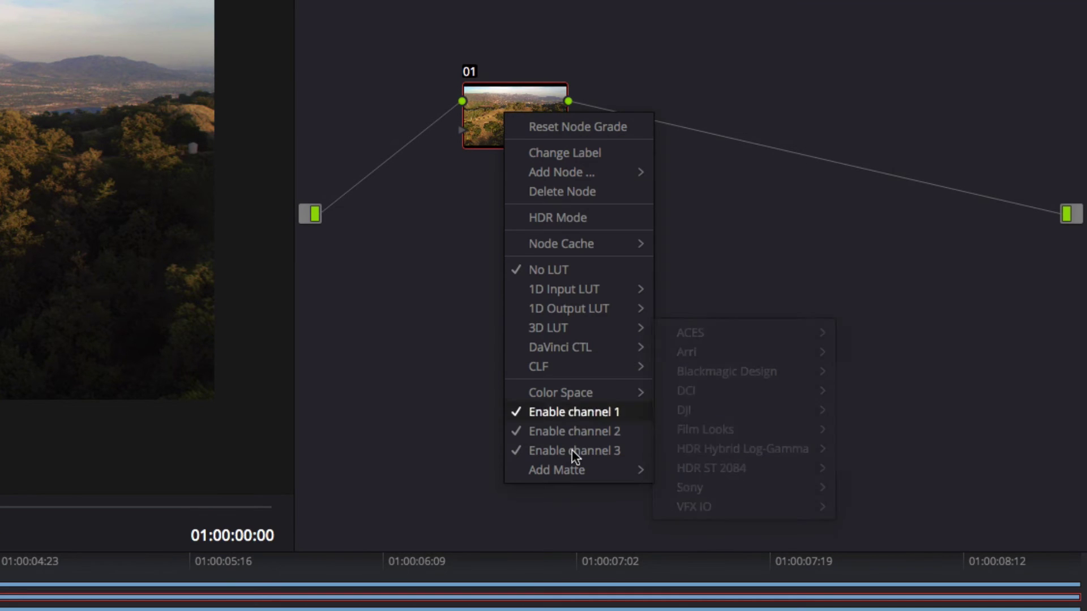
mouse_move(572, 475)
mouse_move(712, 477)
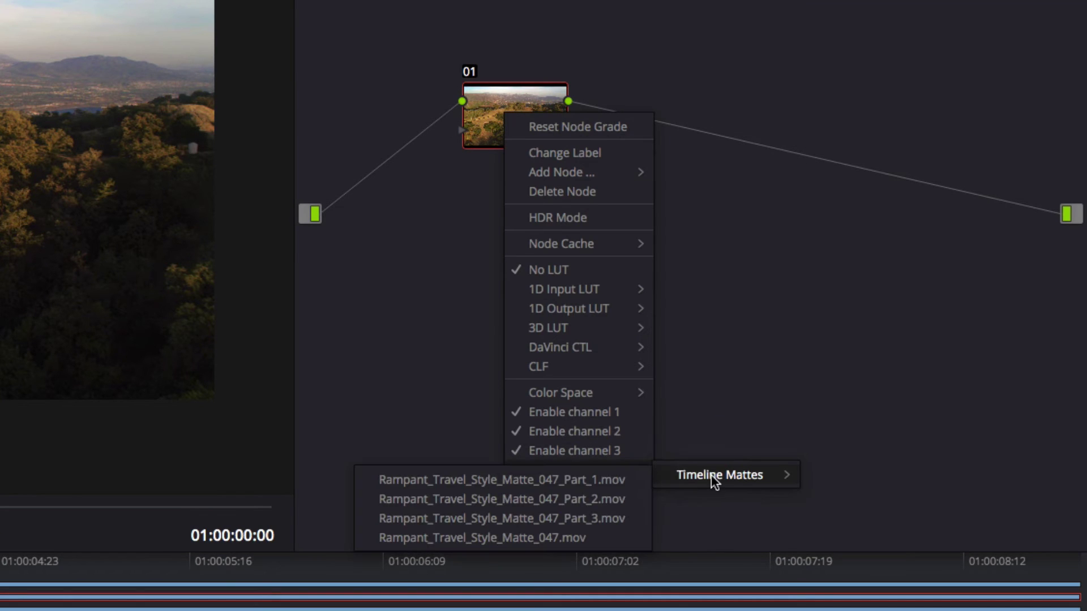
click(570, 499)
right_click(772, 251)
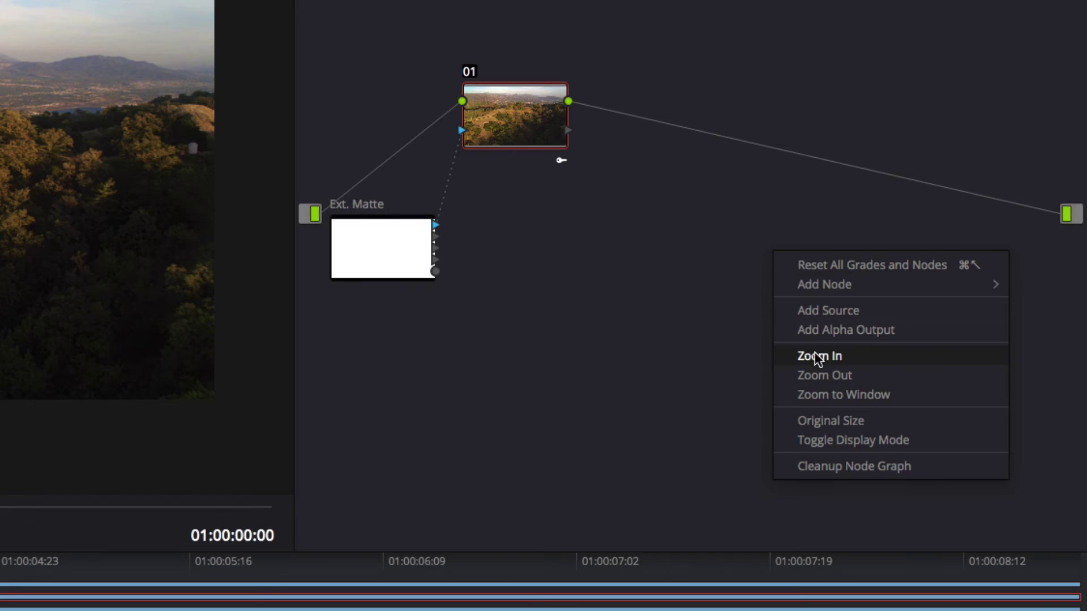
click(814, 330)
drag(442, 272, 1066, 247)
right_click(375, 243)
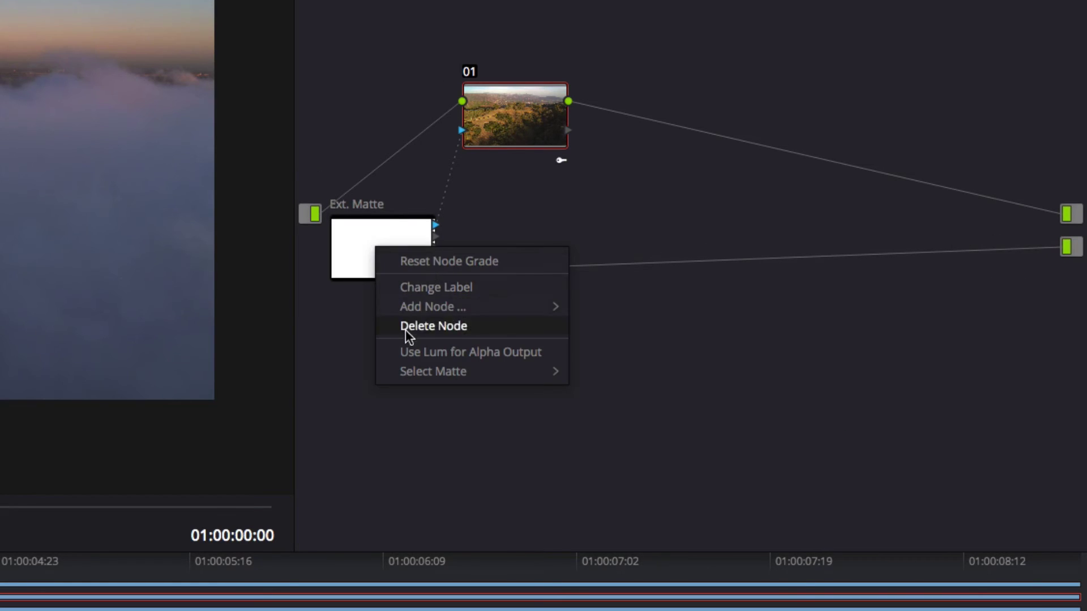
Step: Use the Part_2 matte's luminance as alpha, then attach Matte_047_Part_3 to the Sky Shot node
click(411, 347)
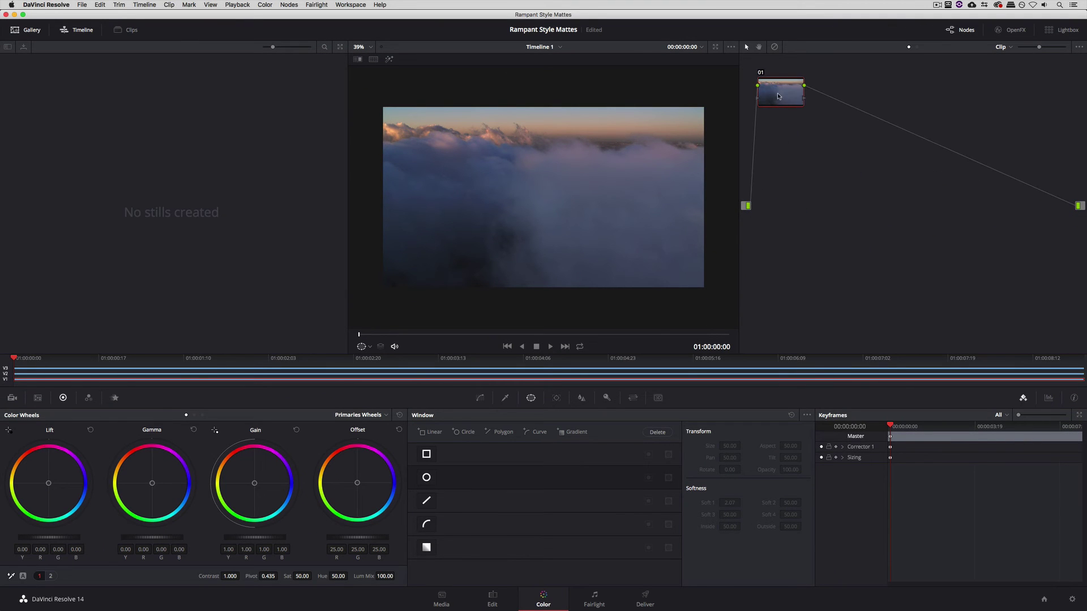
drag(778, 96, 804, 169)
right_click(804, 170)
mouse_move(843, 325)
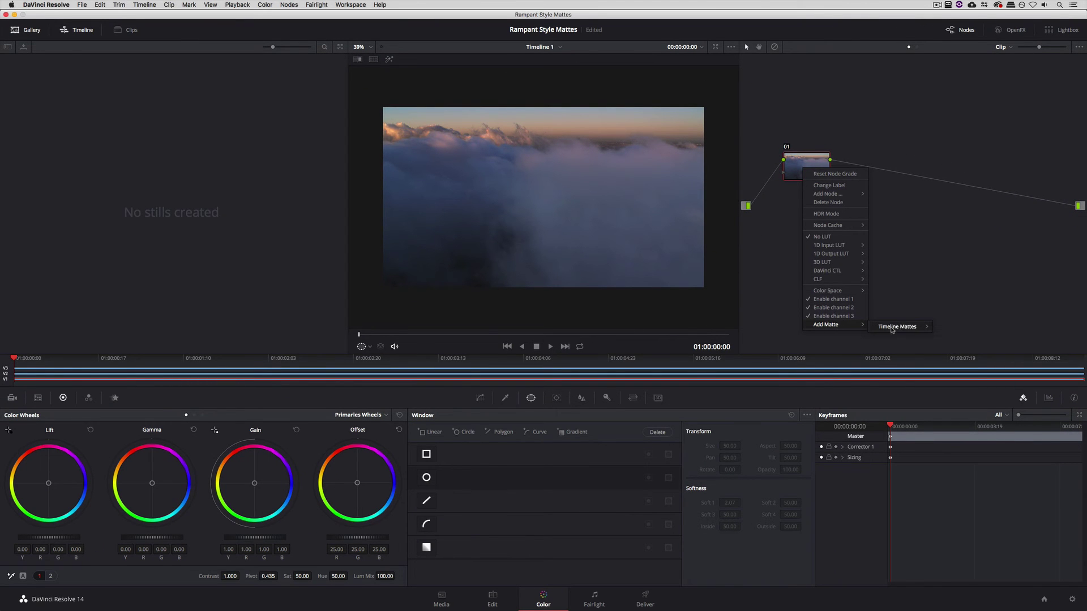
mouse_move(900, 331)
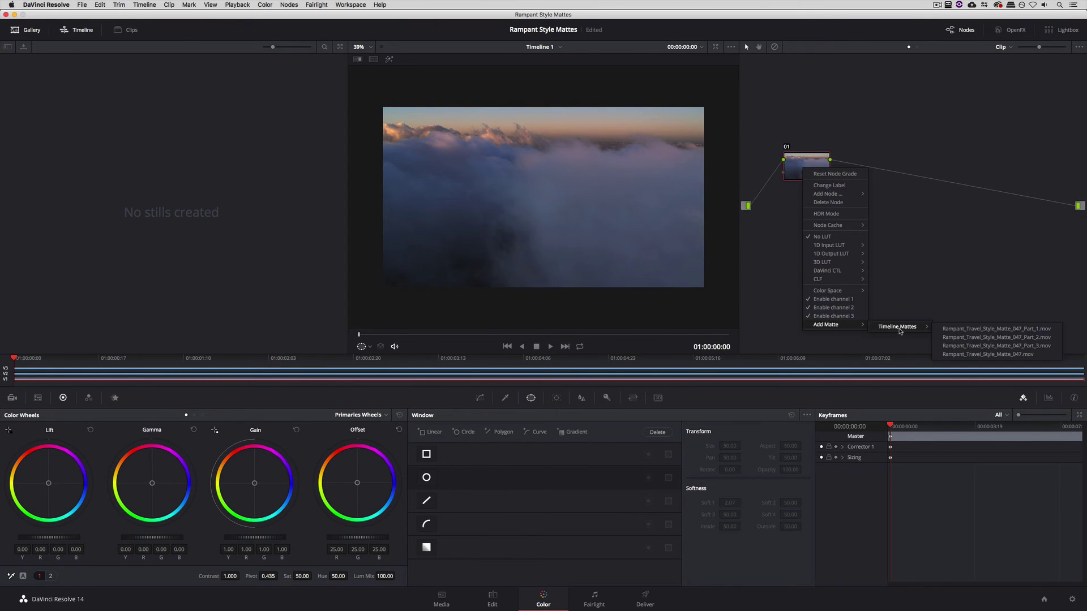
click(968, 346)
Step: Wire the Part_3 matte into a new alpha output and change how the matte is applied
right_click(898, 241)
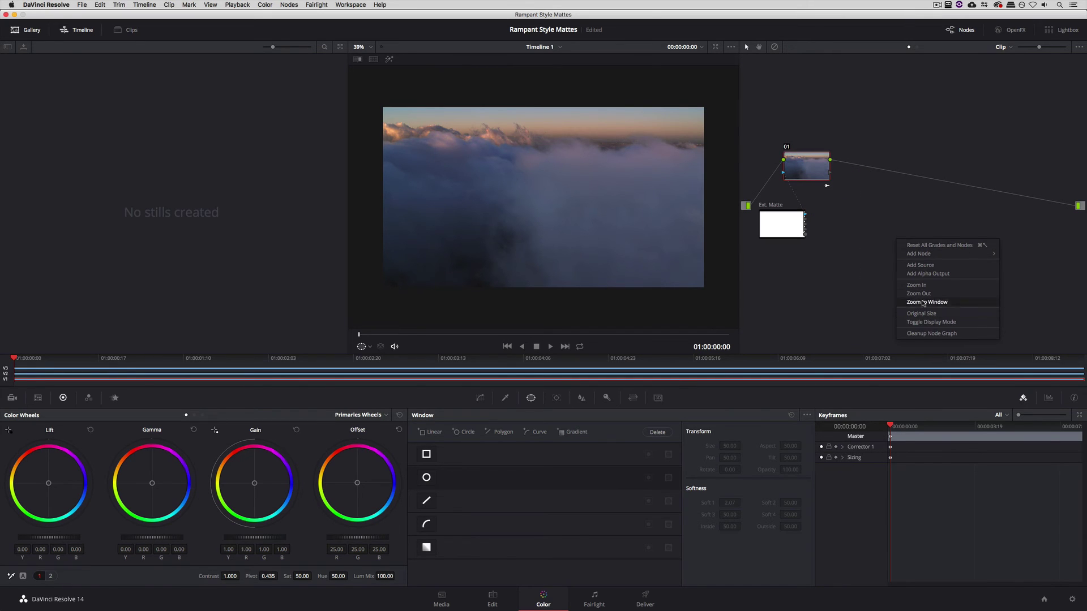
click(927, 273)
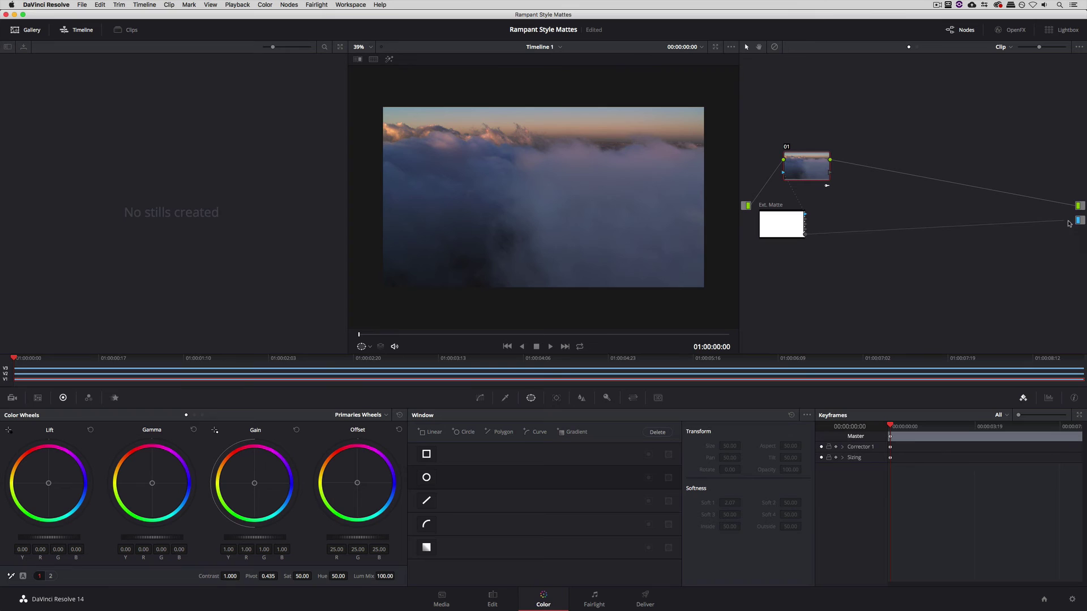
drag(1069, 224, 1079, 220)
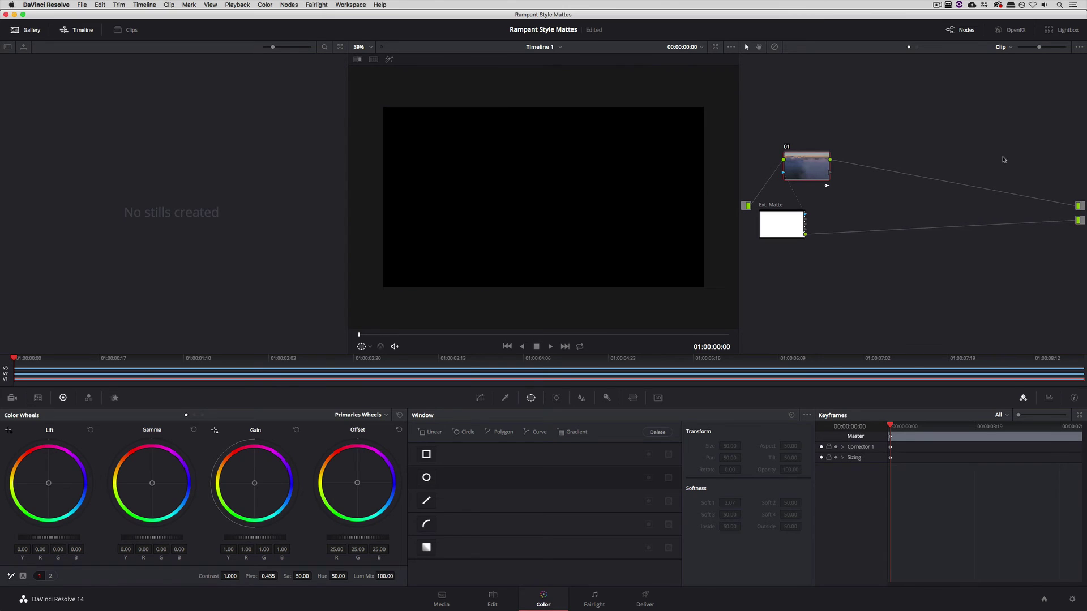
right_click(791, 221)
click(808, 251)
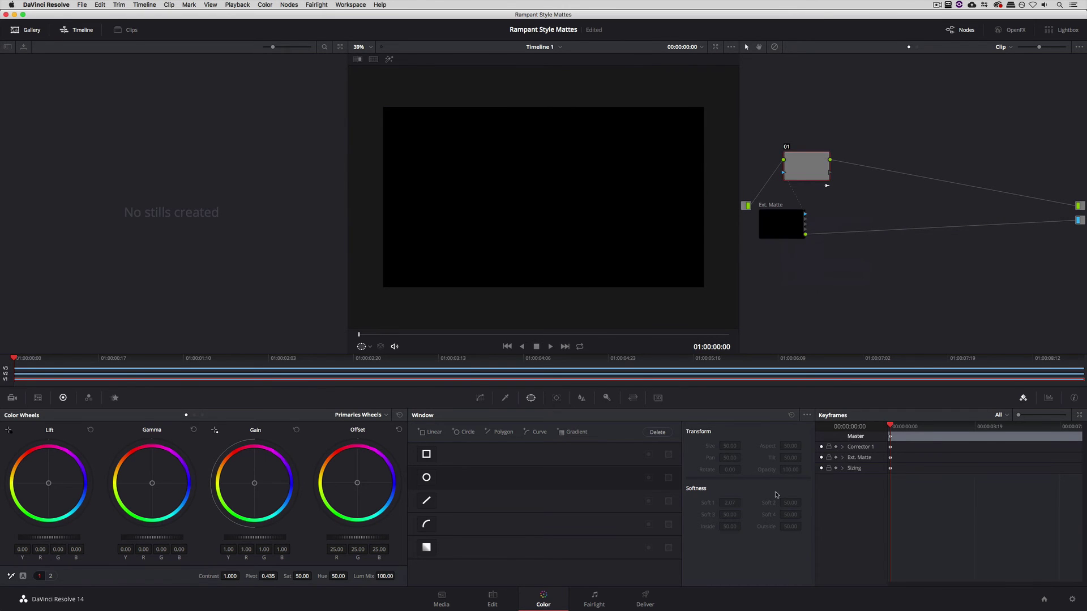
Step: On the Edit page, scrub through the stacked ocean, valley and sky composite and select Ocean Shot on V3
click(493, 598)
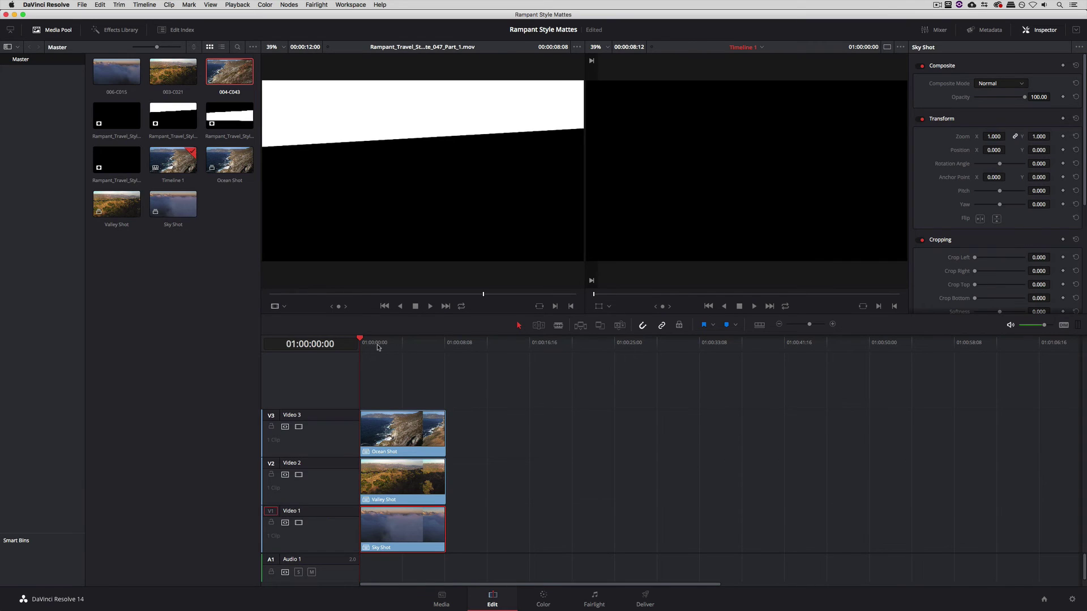
drag(378, 347, 404, 343)
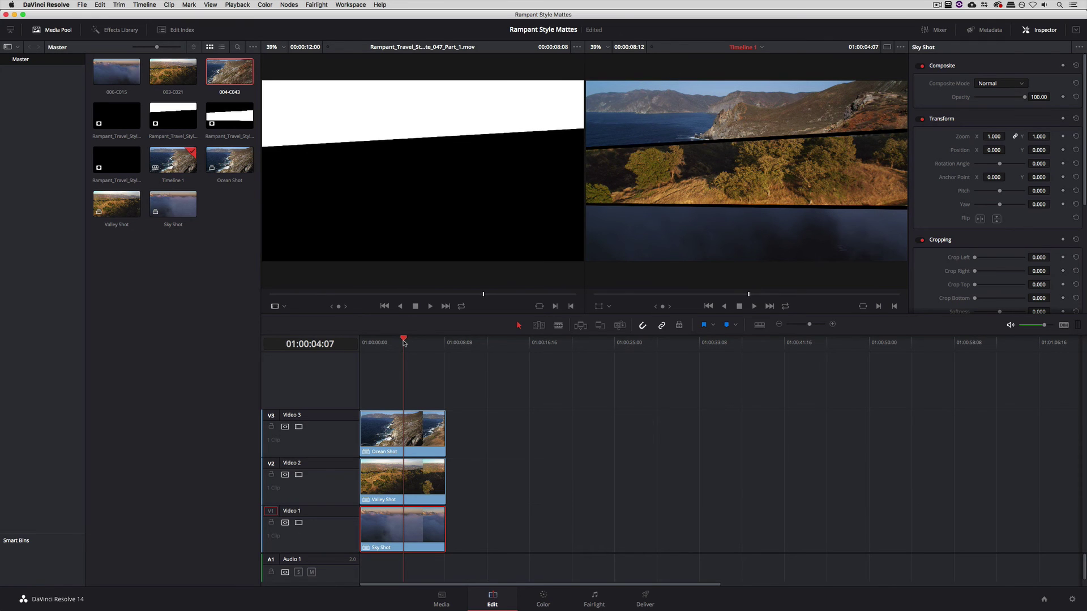
click(408, 440)
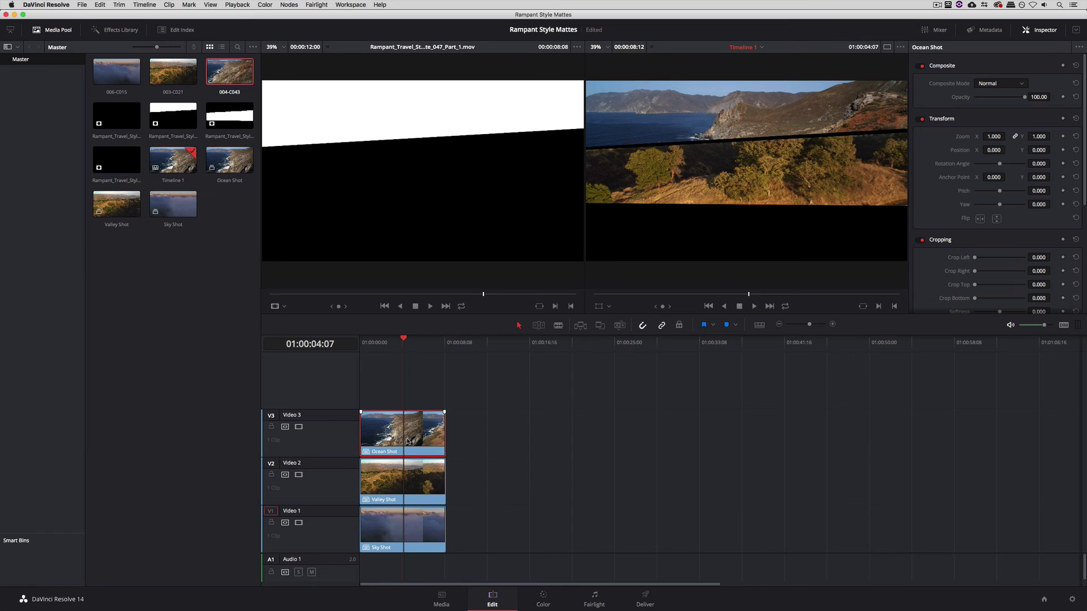
click(417, 345)
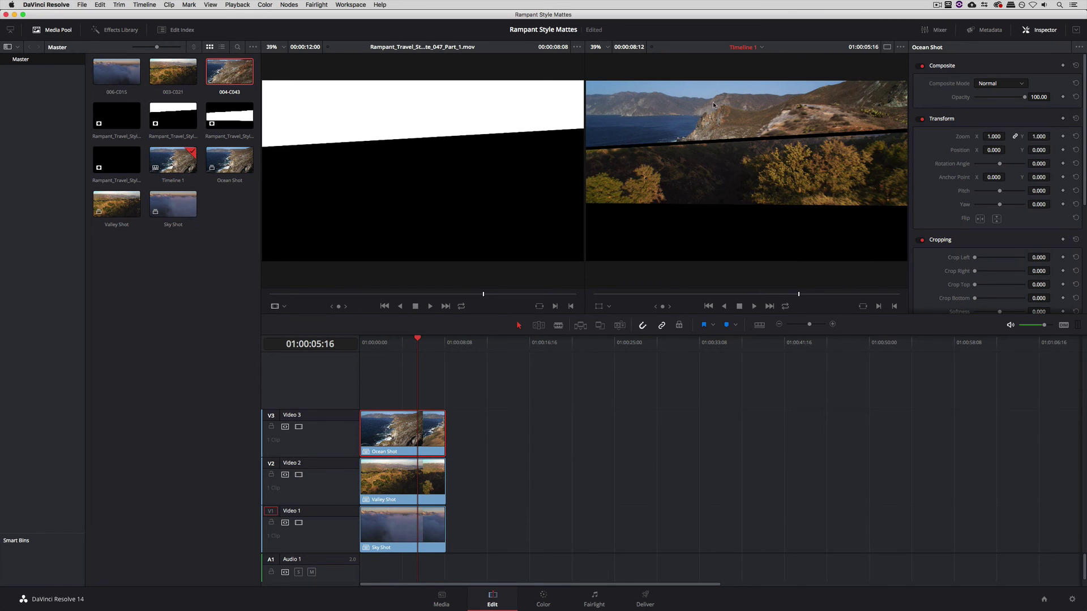
click(393, 342)
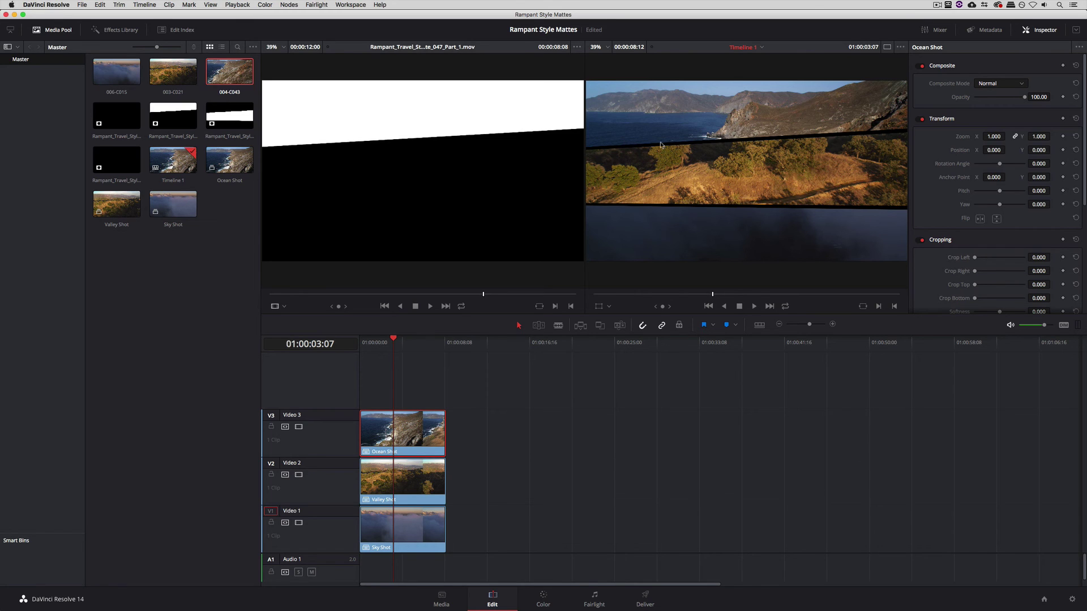
Step: Open the Ocean Shot compound clip and raise clip 004-C043 to Position Y 502
right_click(399, 435)
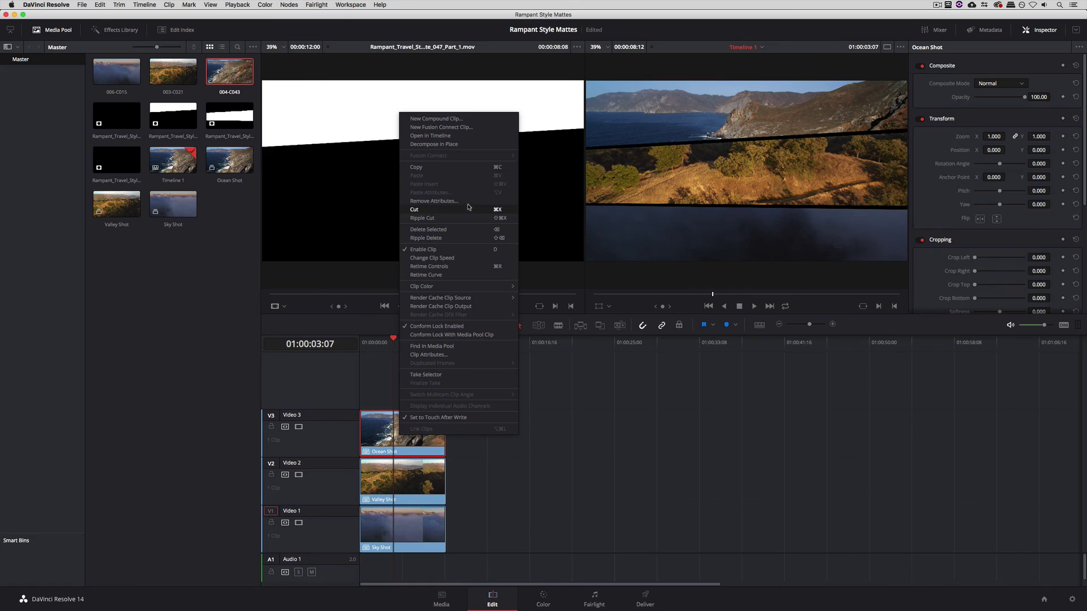
click(431, 136)
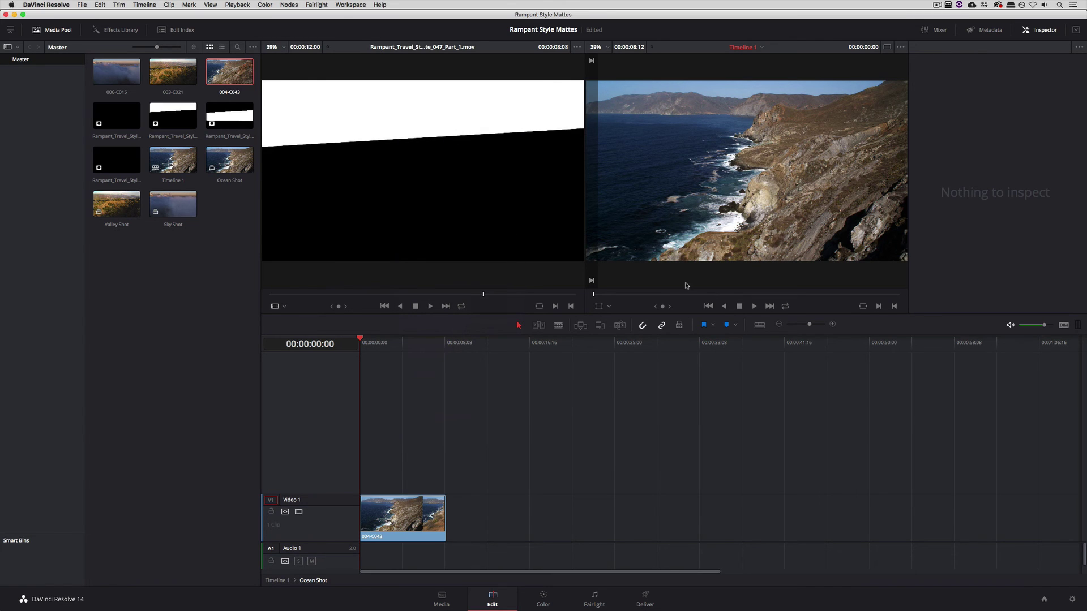
click(407, 514)
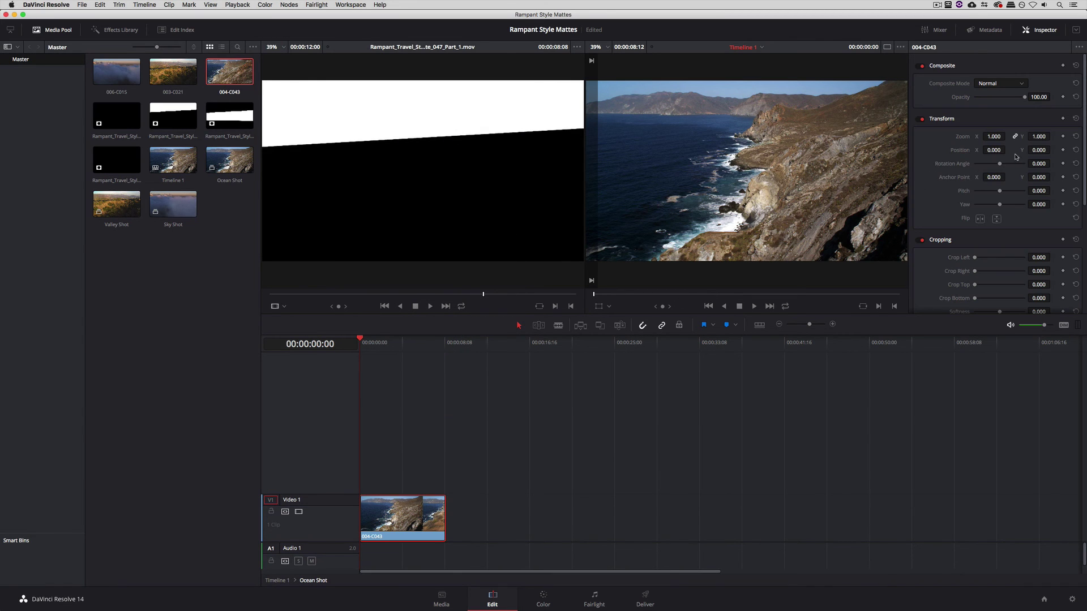
drag(1038, 150, 904, 154)
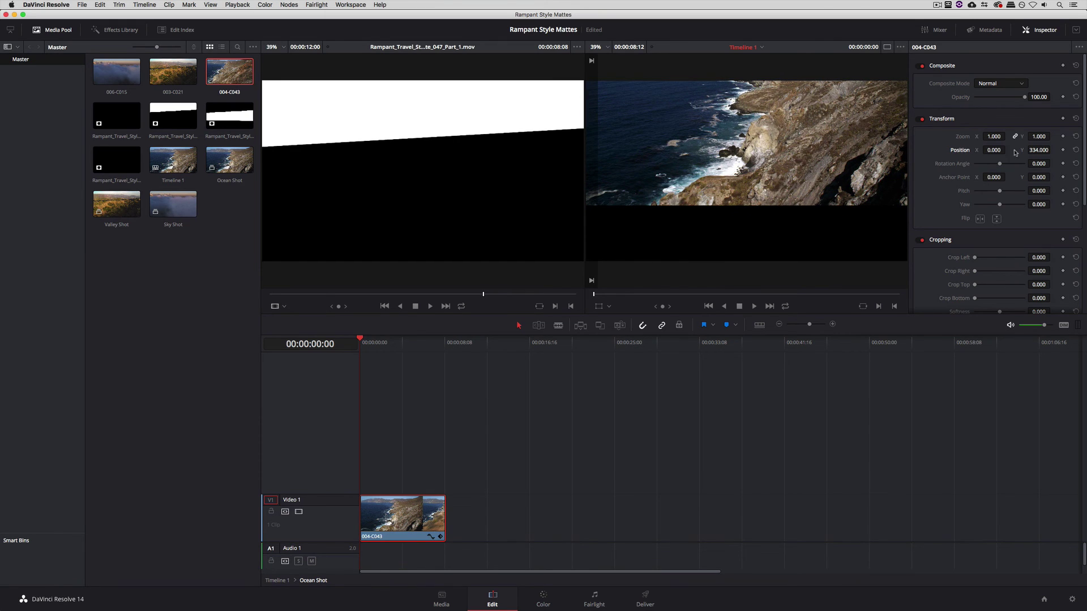
drag(1034, 150, 952, 152)
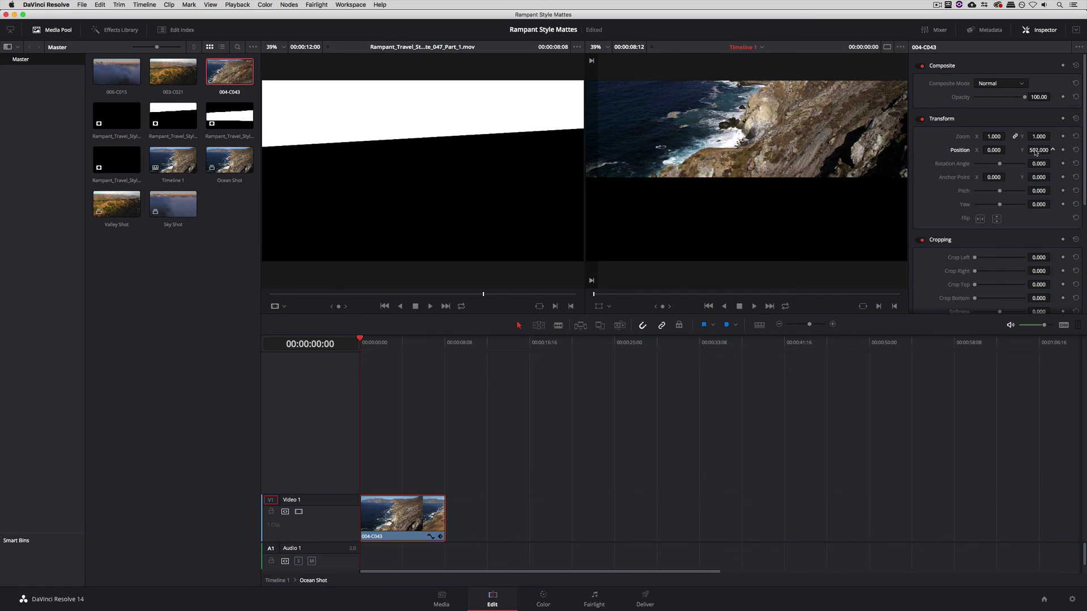
Step: Go back to Timeline 1 and play the composite from the start
click(277, 580)
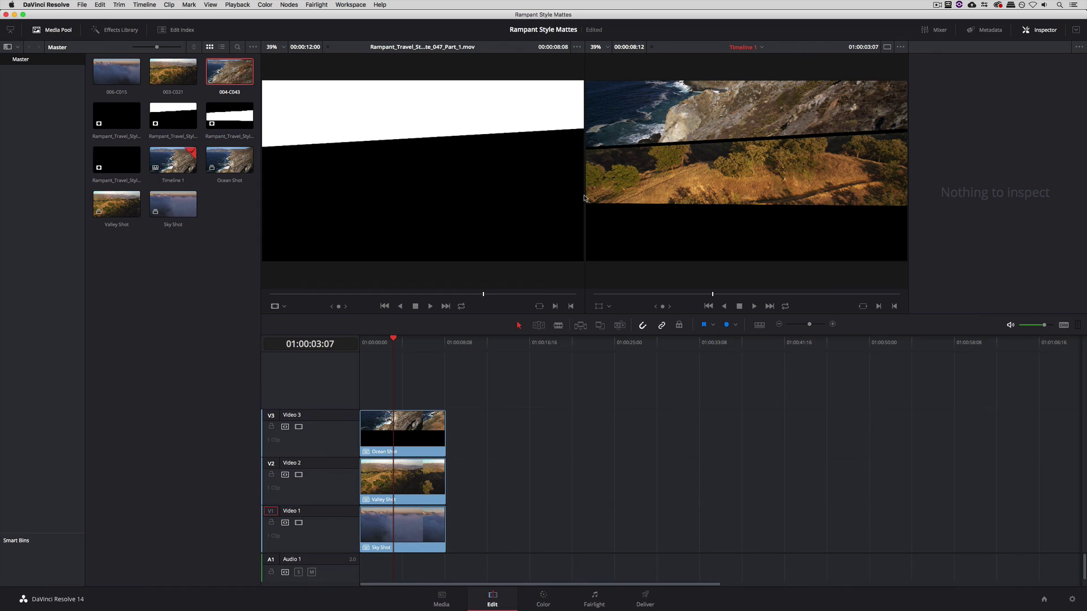
key(Home)
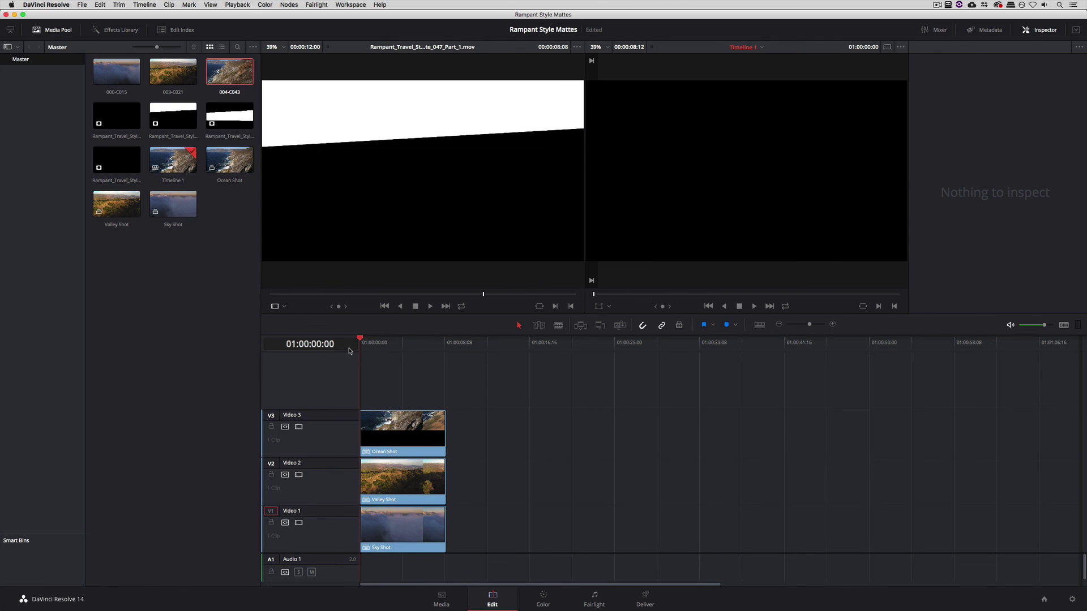
key(space)
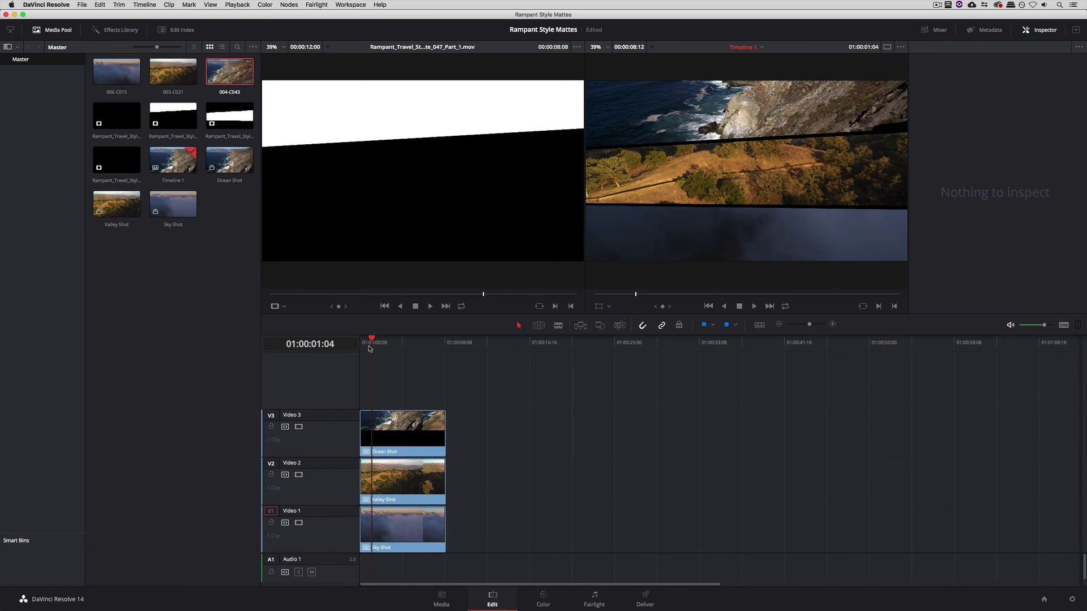
Step: Open the Valley Shot compound clip, load the Part_2 matte and lower 003-C021 to Position Y -230
right_click(395, 486)
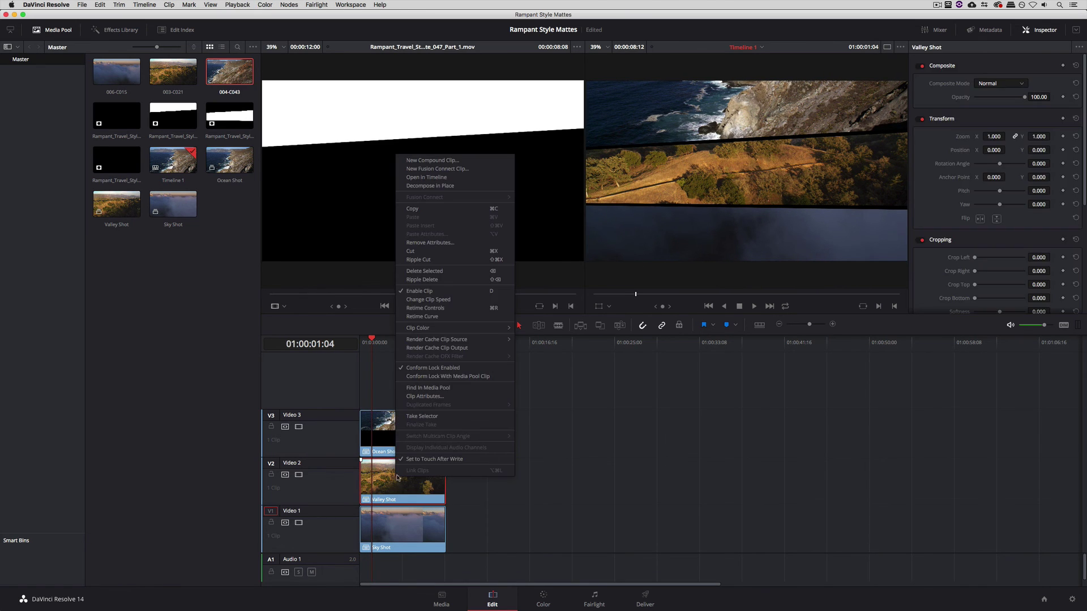
click(454, 177)
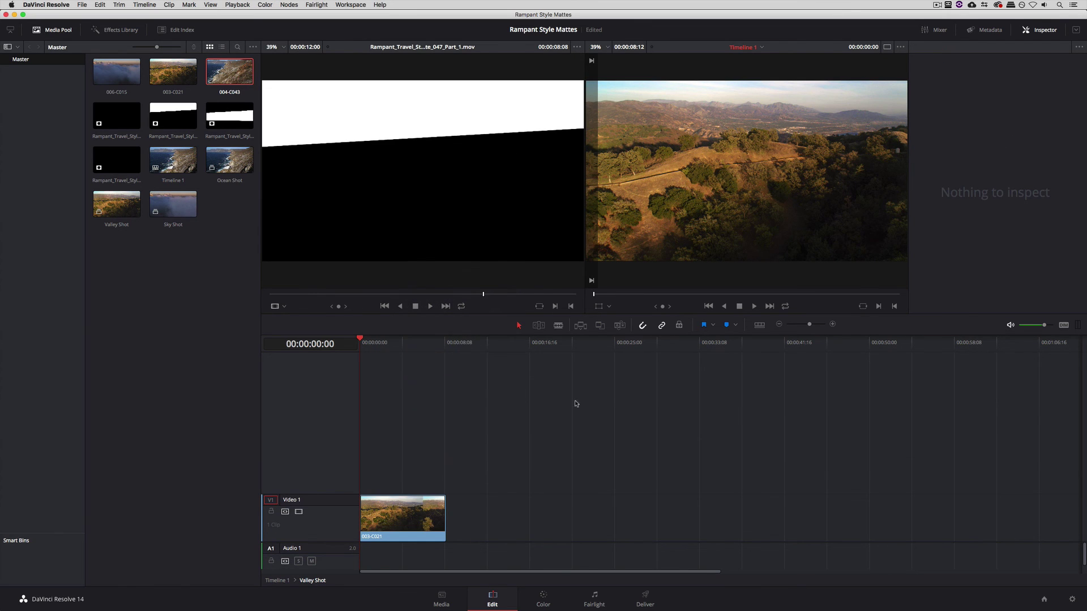
click(383, 528)
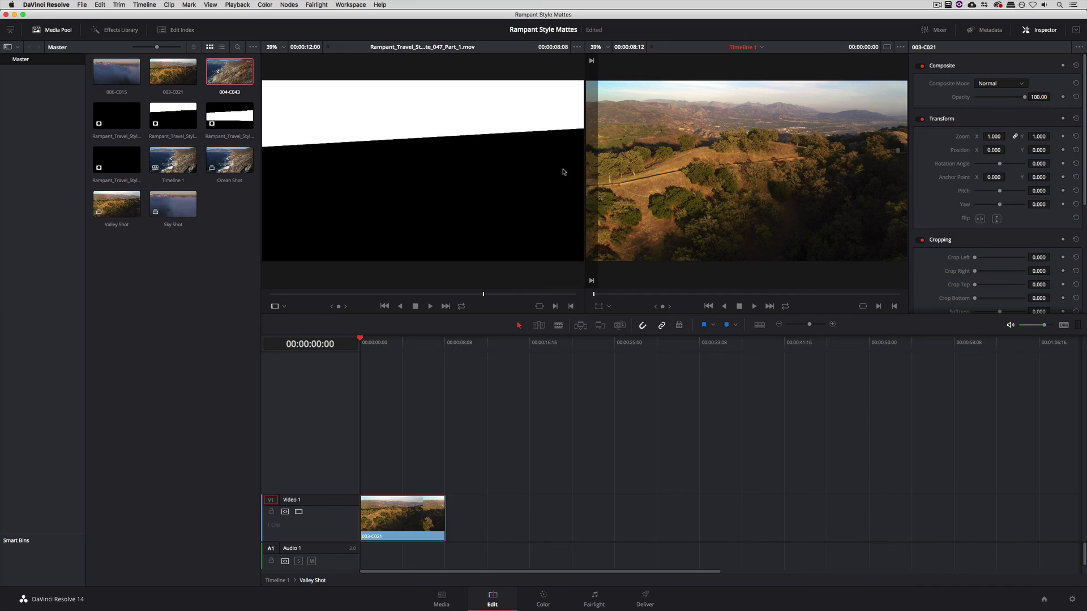
double_click(223, 118)
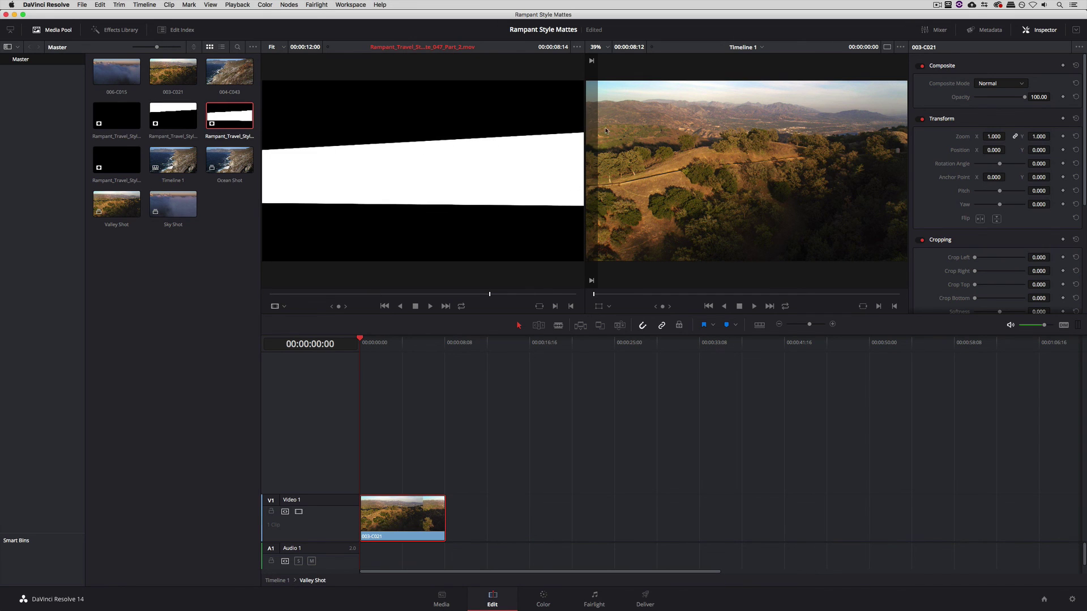
click(410, 508)
drag(1028, 150, 1002, 150)
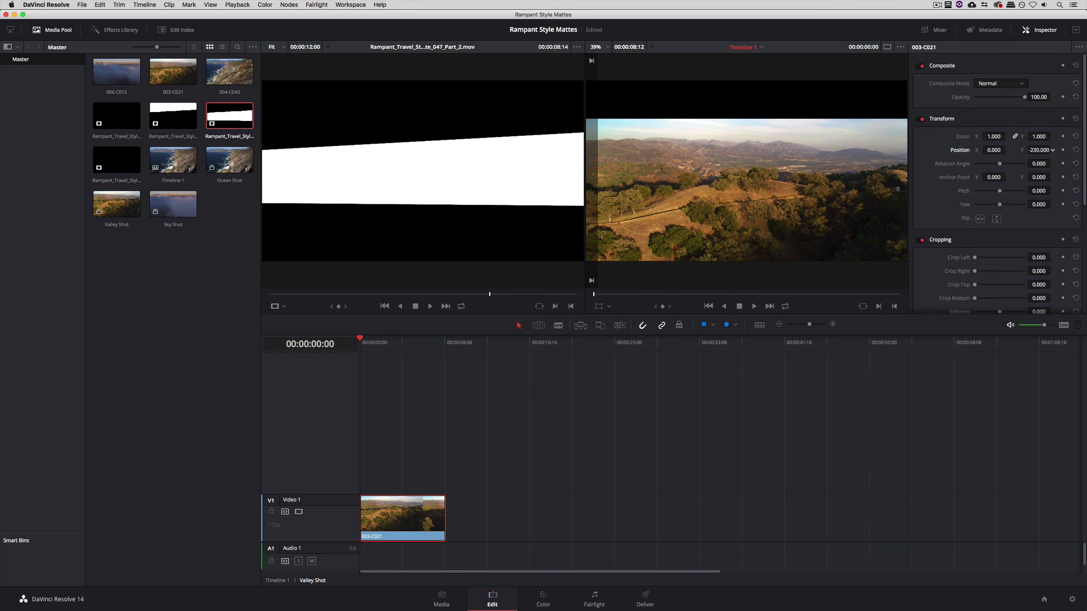
Step: Go back to Timeline 1, view all three strips together and select the Sky Shot clip
click(277, 581)
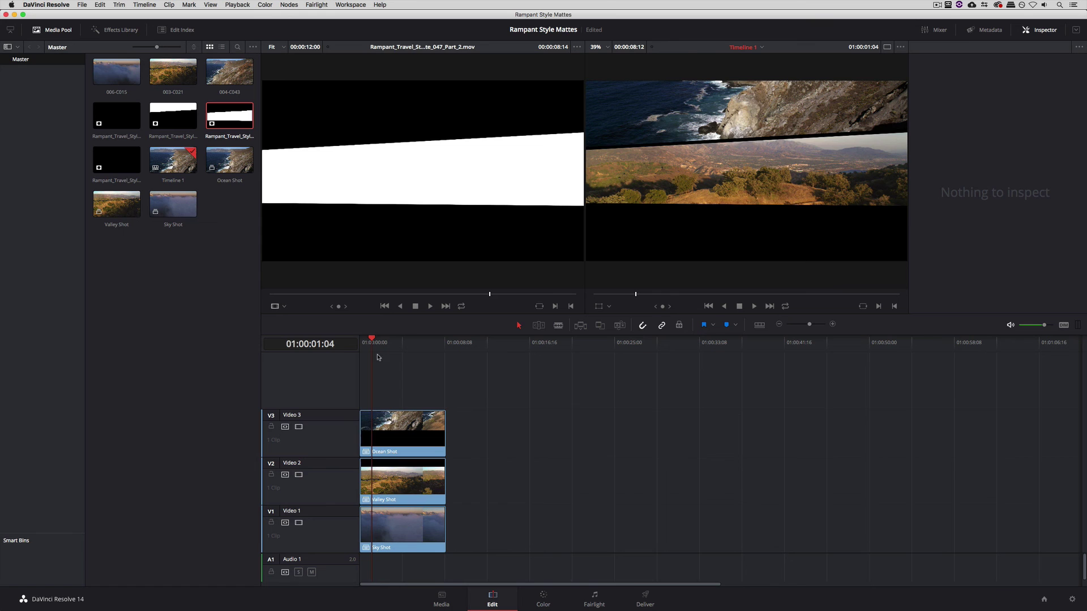
drag(372, 343, 377, 346)
click(394, 532)
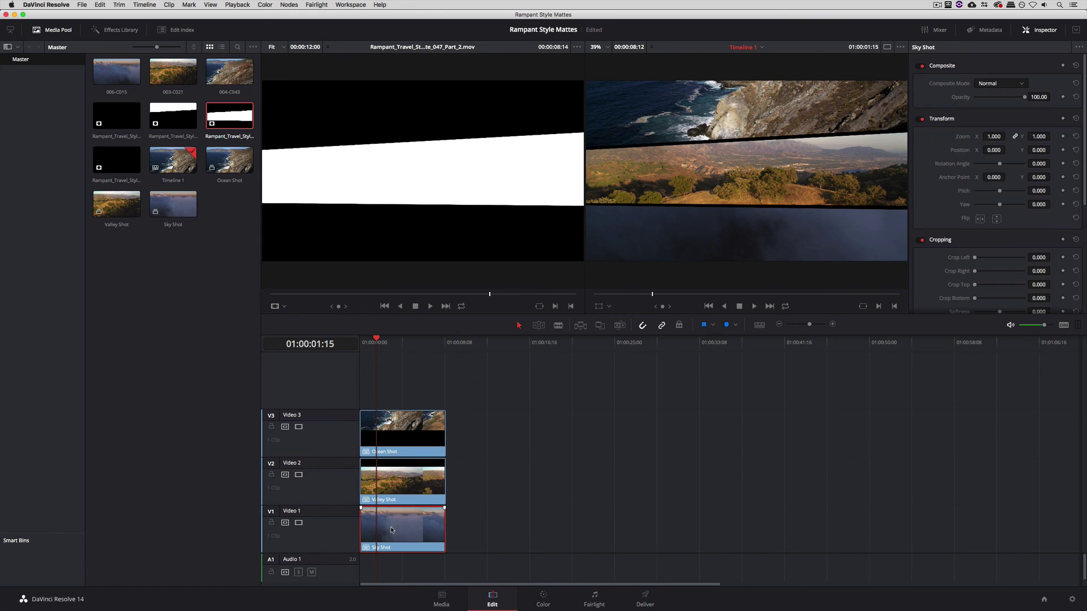
Step: Open the Sky Shot compound clip with the Part_3 matte, set 006-C015 to Position Y -678, and return to Timeline 1
right_click(393, 531)
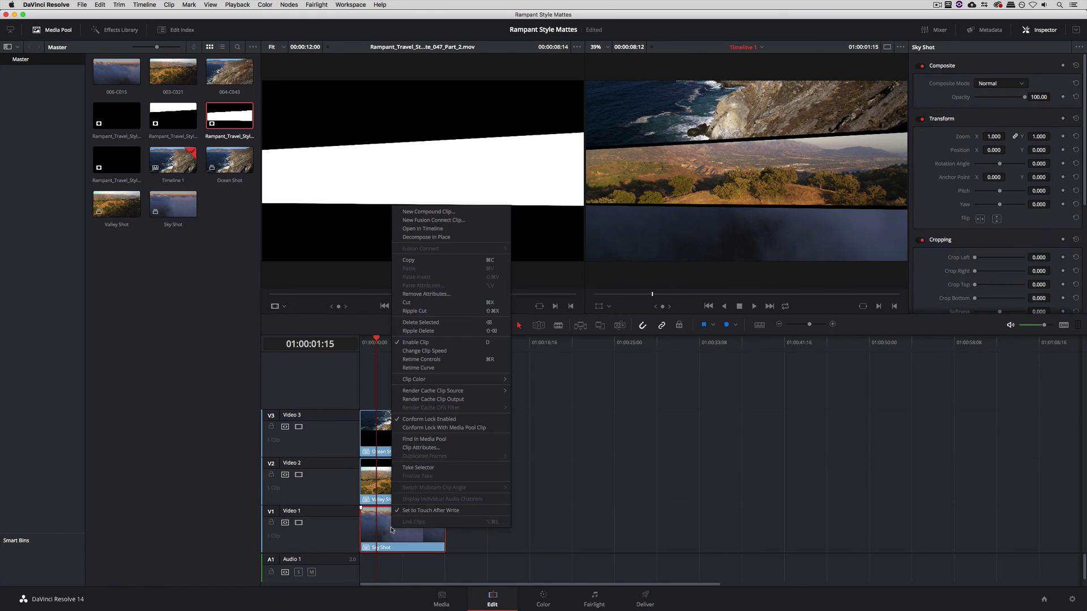
click(431, 229)
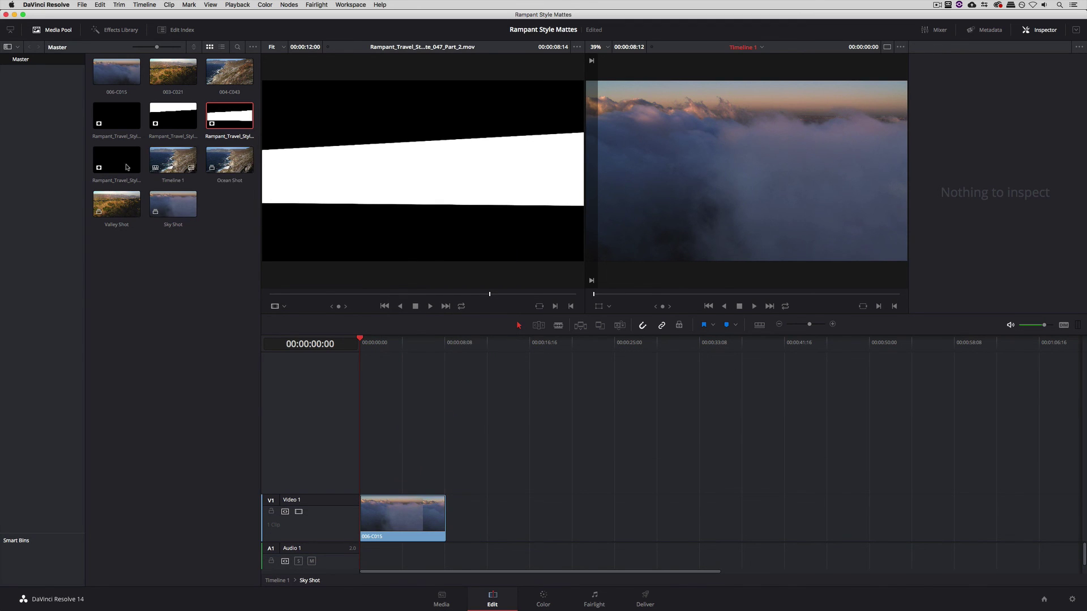
double_click(117, 160)
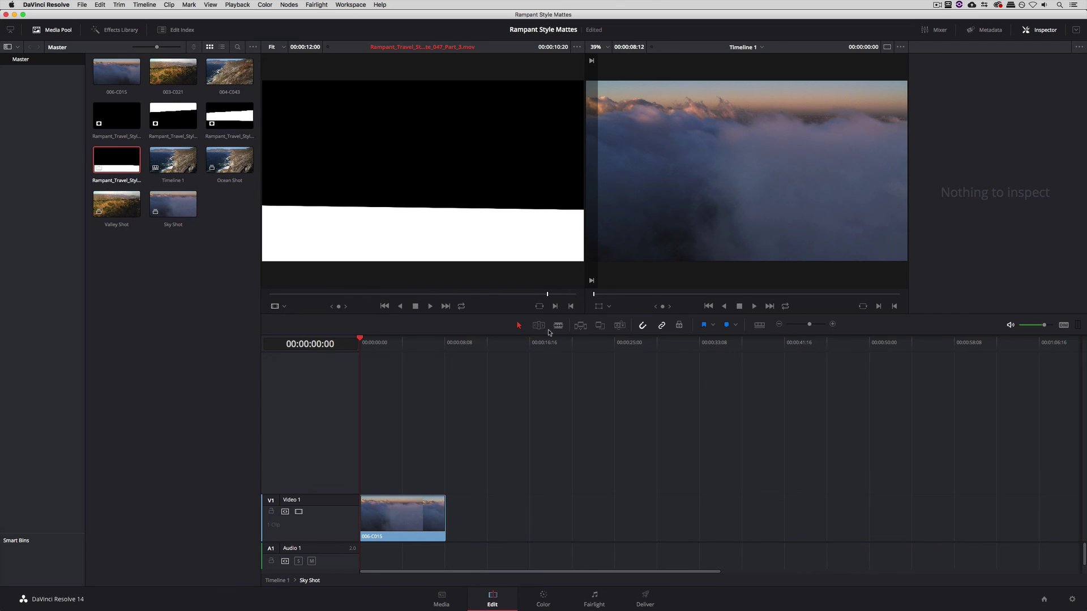
click(421, 511)
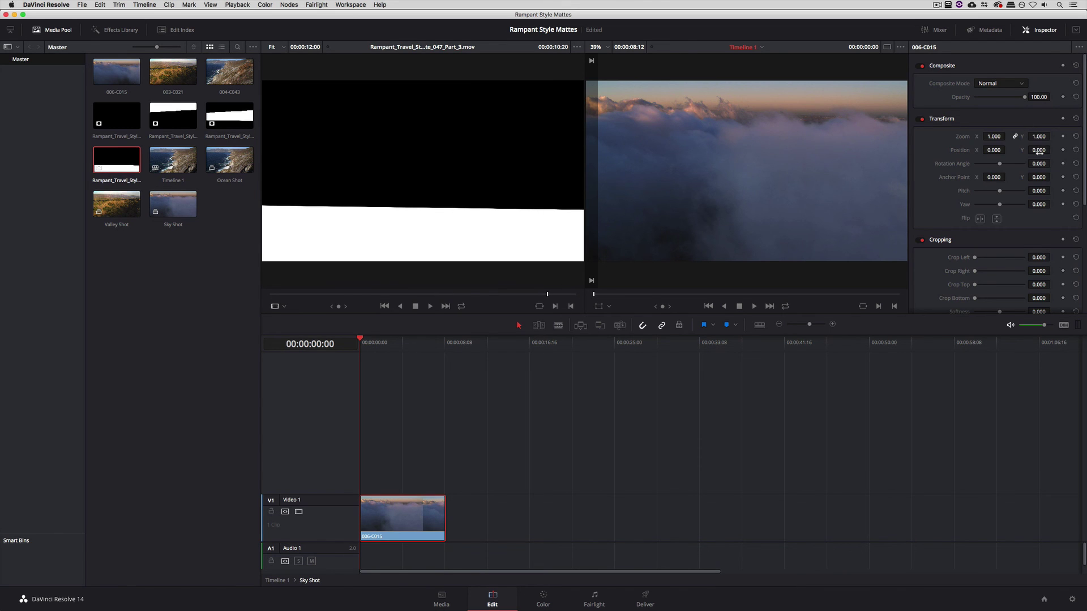
drag(1039, 151, 995, 151)
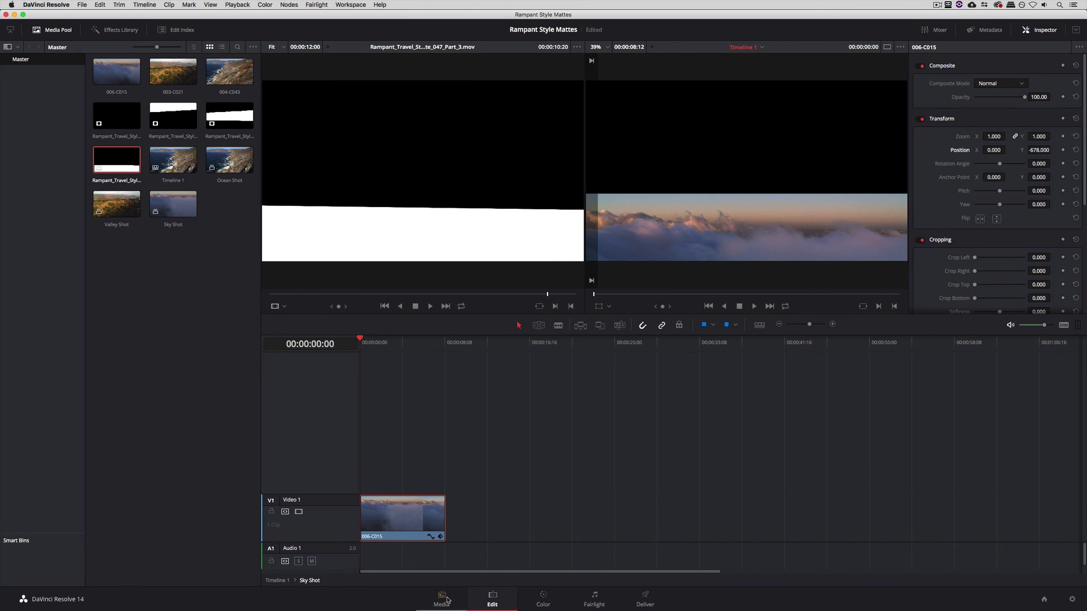
click(278, 582)
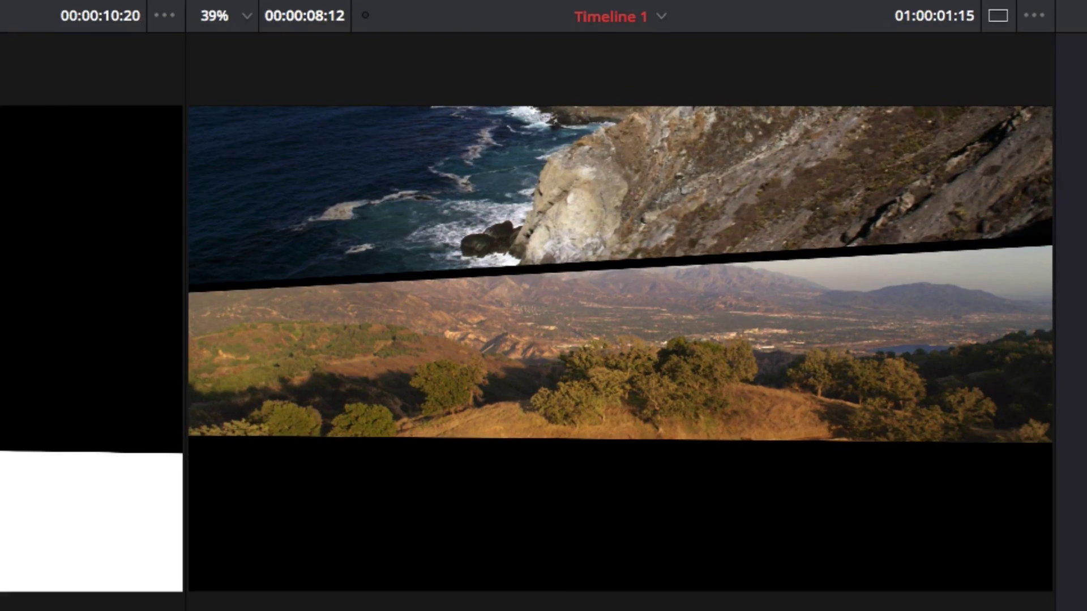